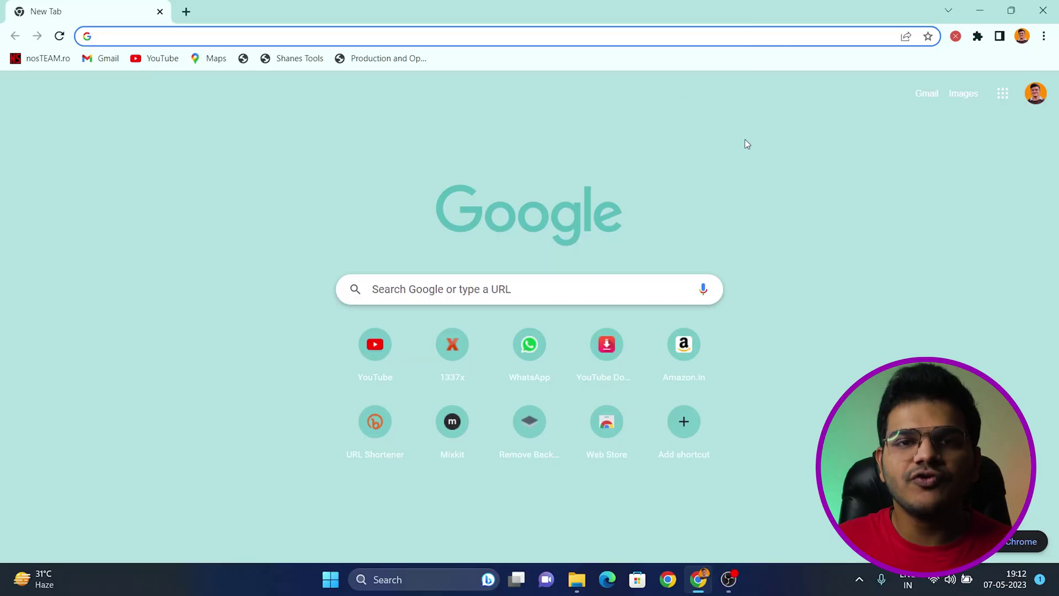
Search 'oneplus firmware' and download the OnePlus 7T firmware from the OnePlus Software Update page
click(651, 40)
text(oneplus firmware)
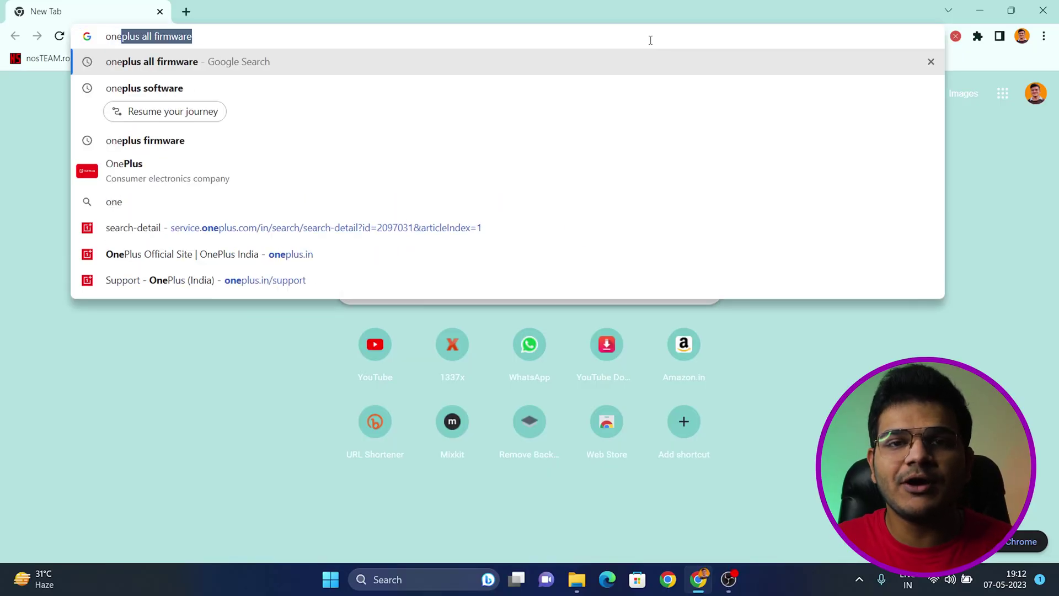
key(Return)
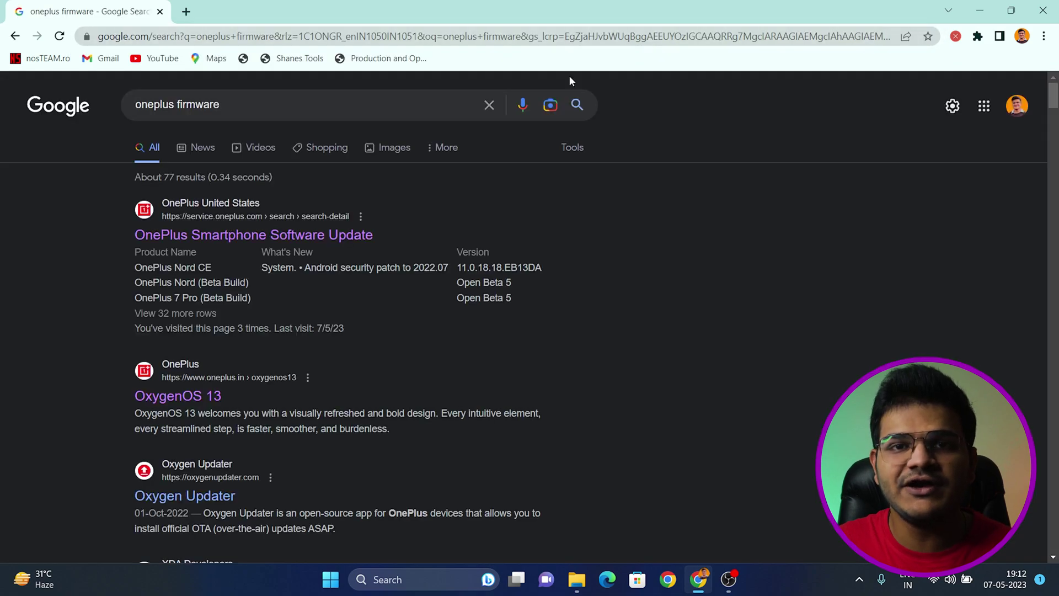
click(338, 236)
scroll(562, 278, down, 20)
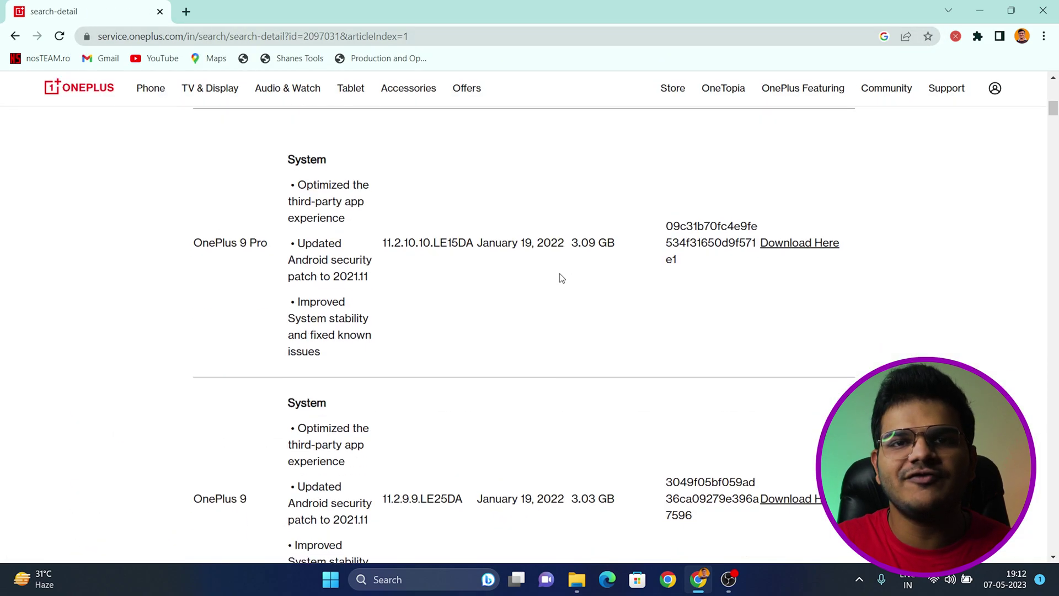
scroll(560, 278, down, 15)
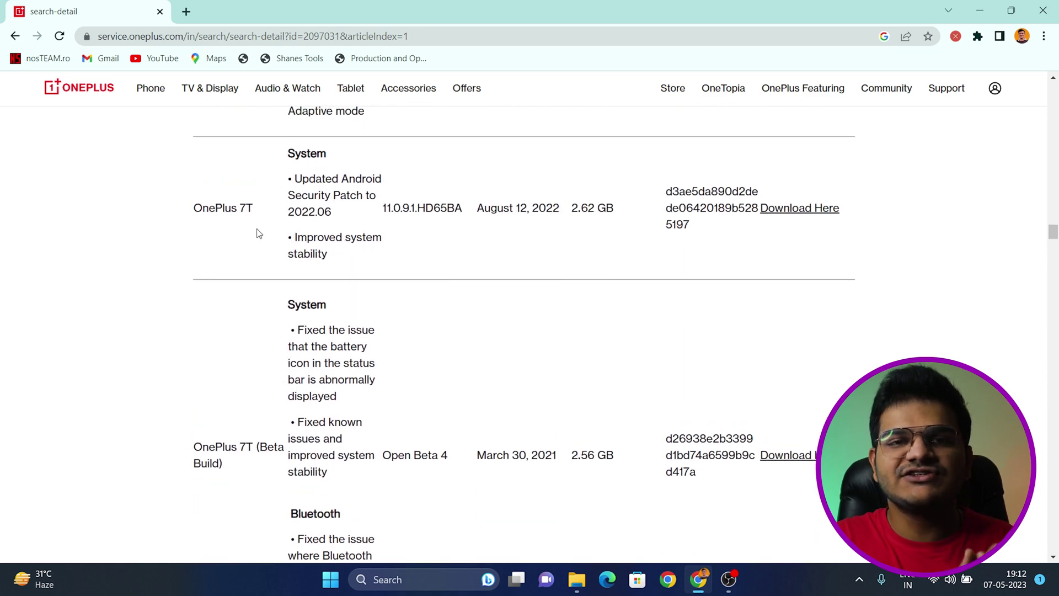
click(829, 208)
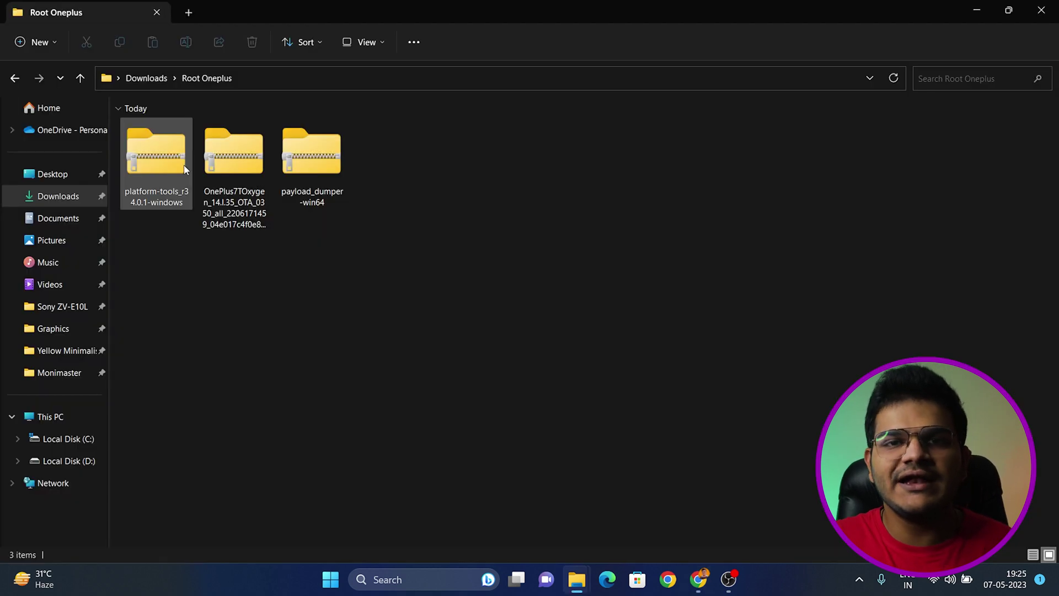
Select the platform-tools zip in Downloads\Root Oneplus
click(177, 154)
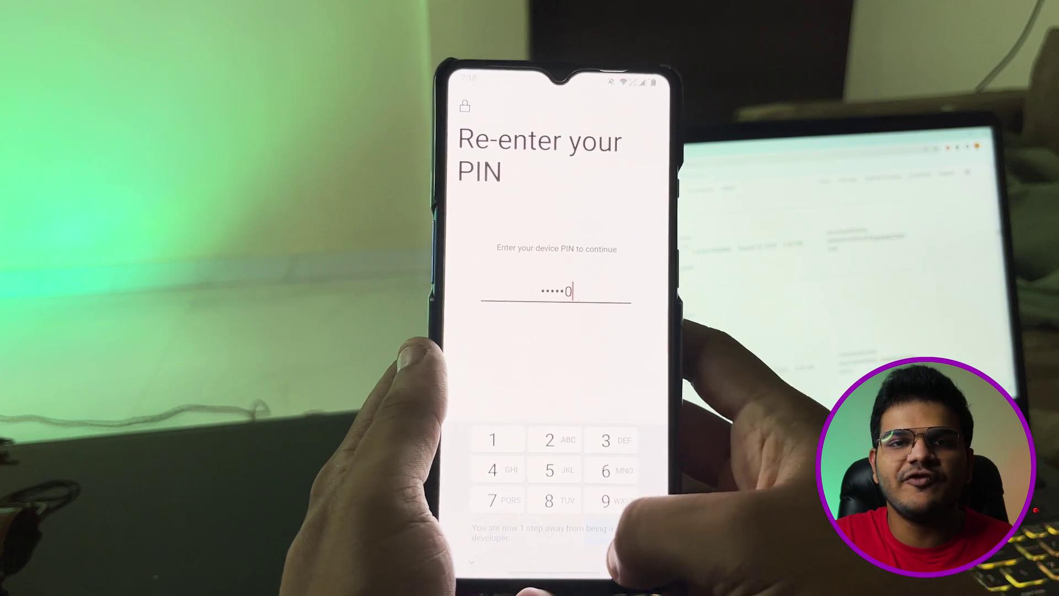
Confirm the device PIN and open Developer options under System settings
key(Return)
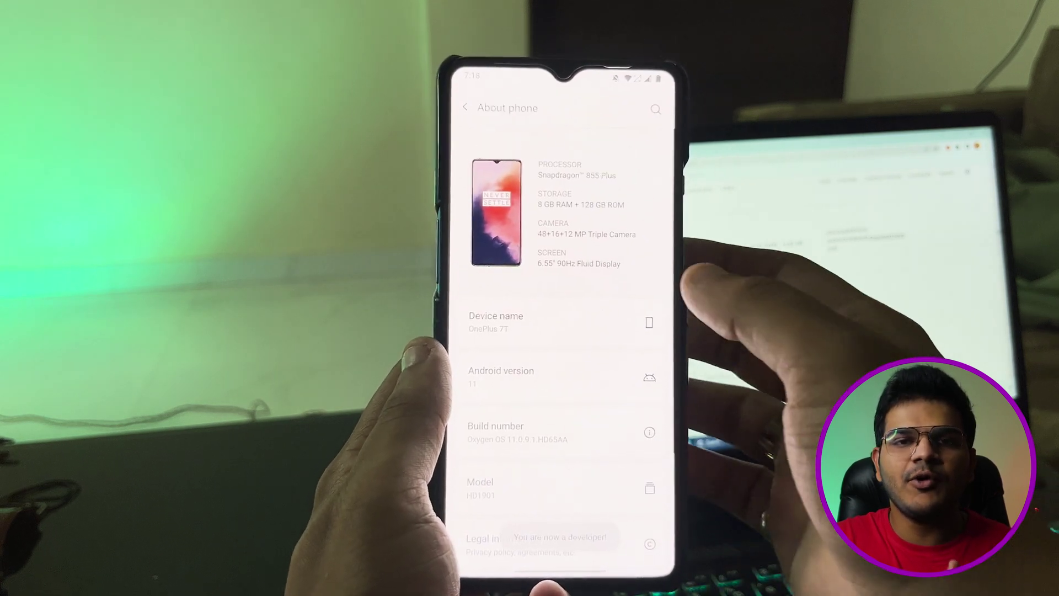
key(Escape)
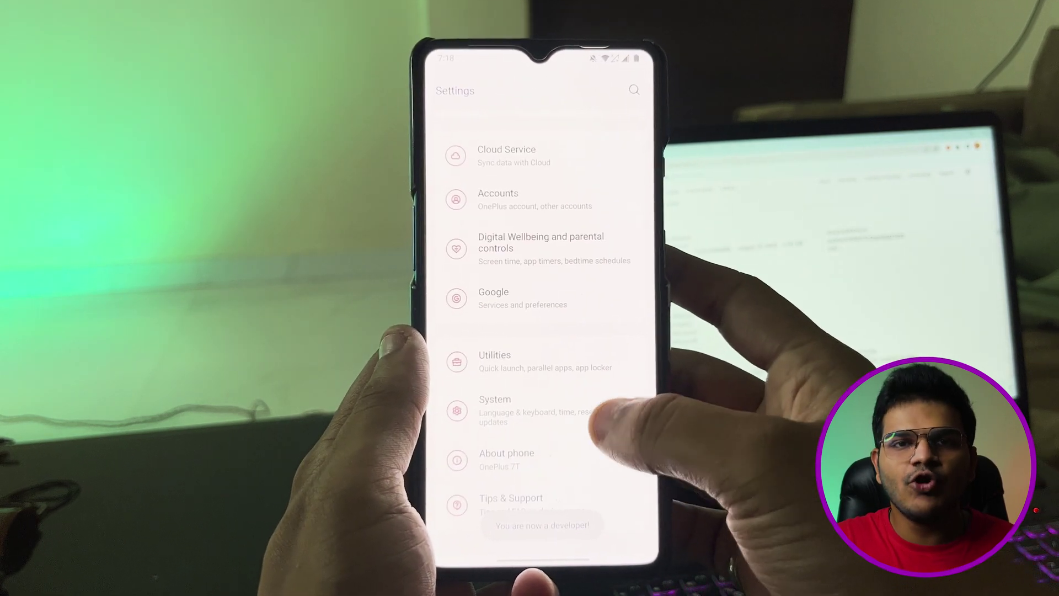
click(552, 410)
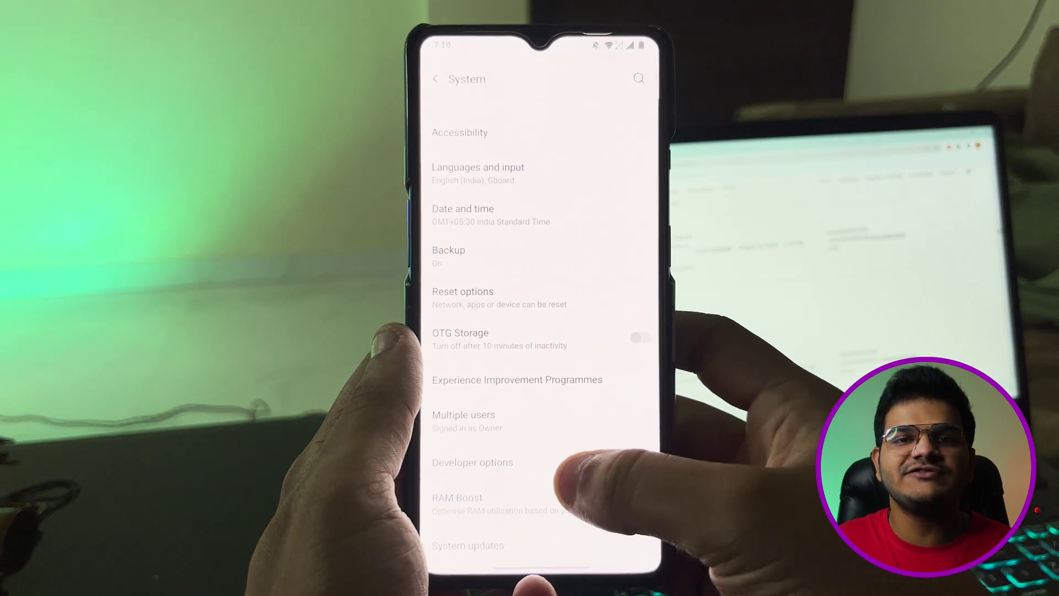
click(496, 463)
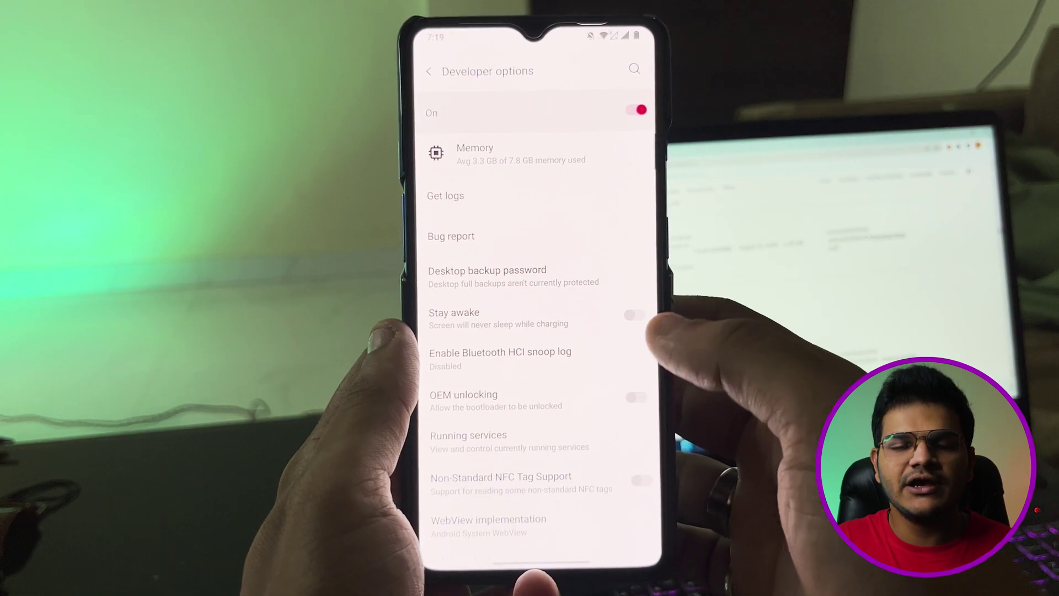
Turn on USB debugging and OEM unlocking, then power off the phone
scroll(535, 331, down, 5)
scroll(529, 331, down, 3)
click(631, 444)
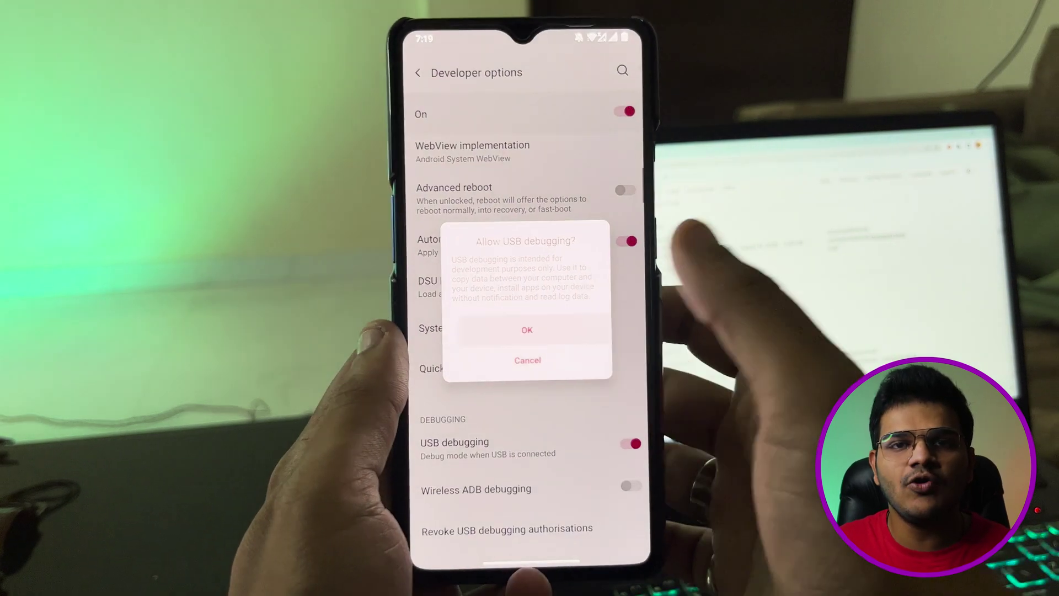
click(526, 330)
scroll(529, 303, up, 5)
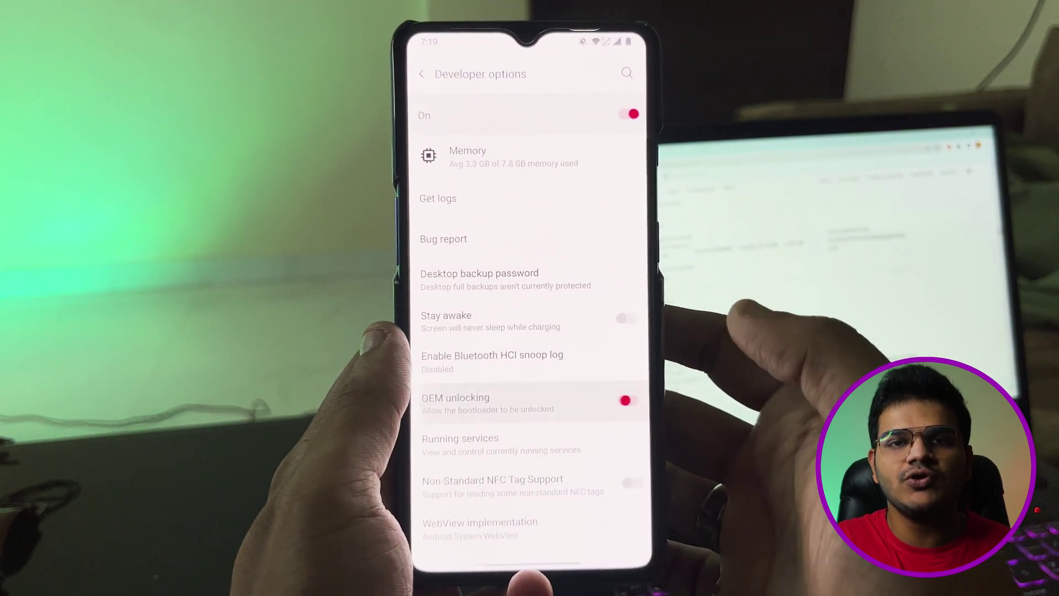
click(625, 400)
click(597, 518)
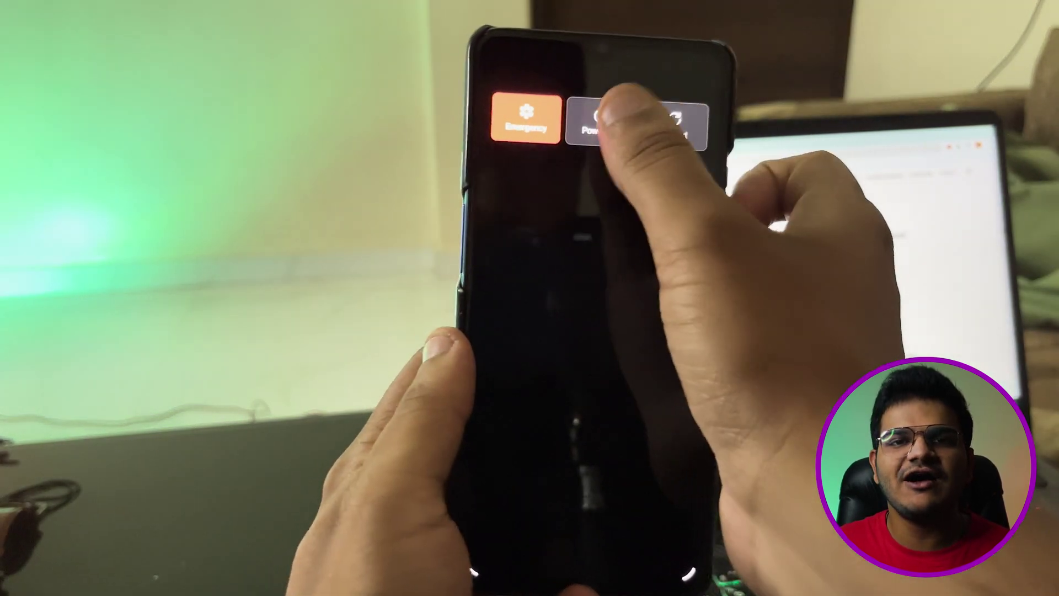
click(610, 118)
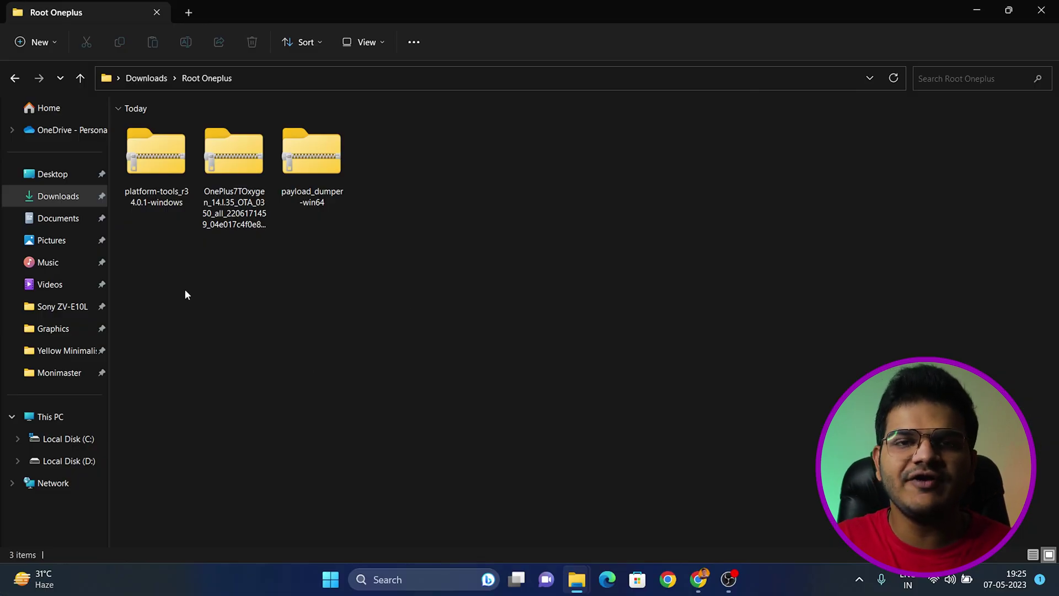
Extract the platform-tools zip with Extract All
click(177, 154)
right_click(177, 154)
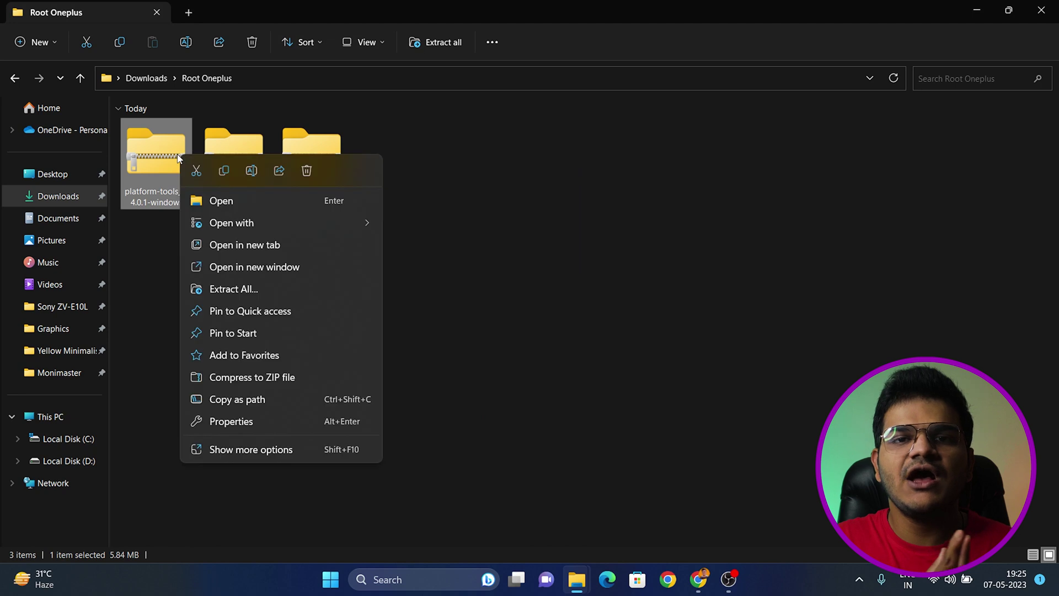
click(265, 289)
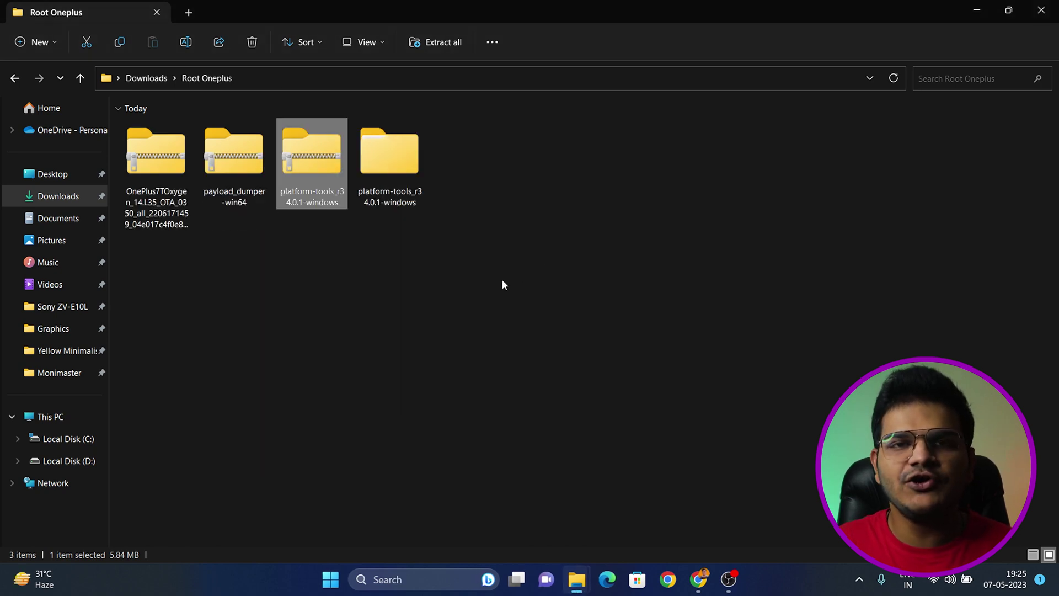
Launch a Command Prompt inside platform-tools_r34.0.1-windows\platform-tools using cmd in the address bar
double_click(385, 169)
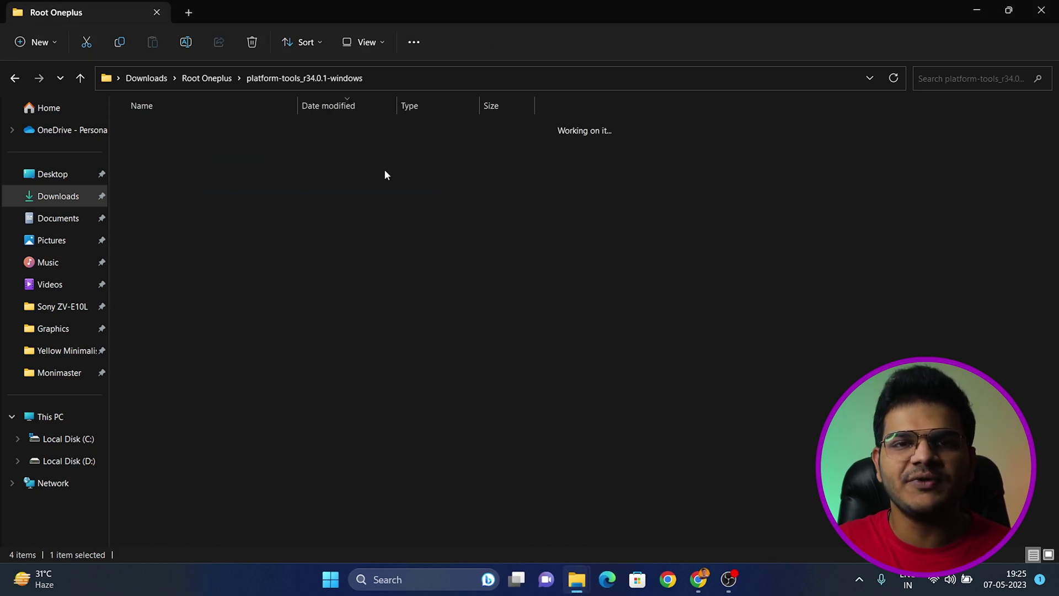
double_click(276, 144)
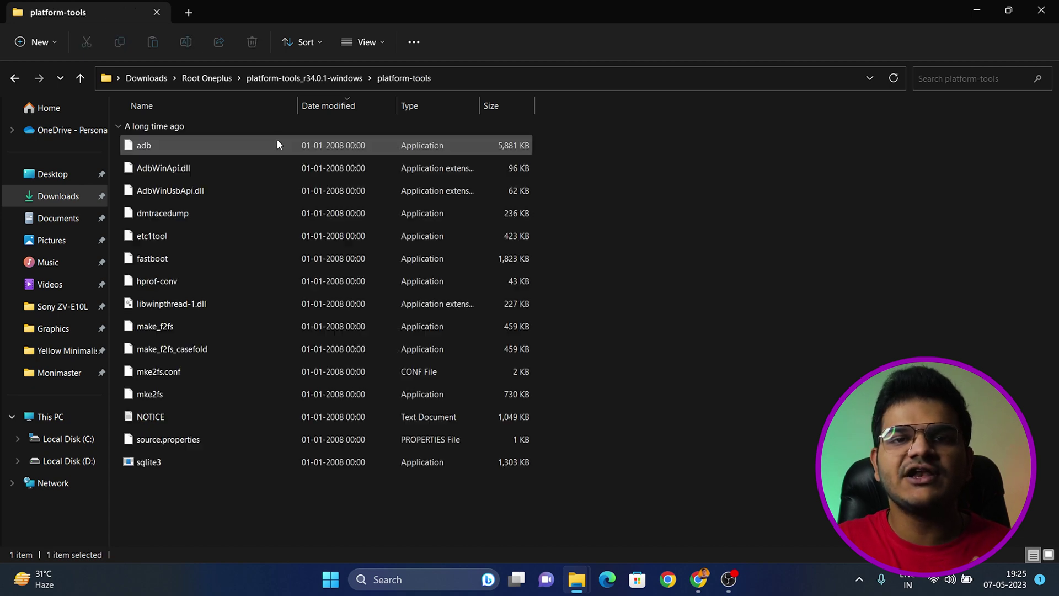
click(479, 83)
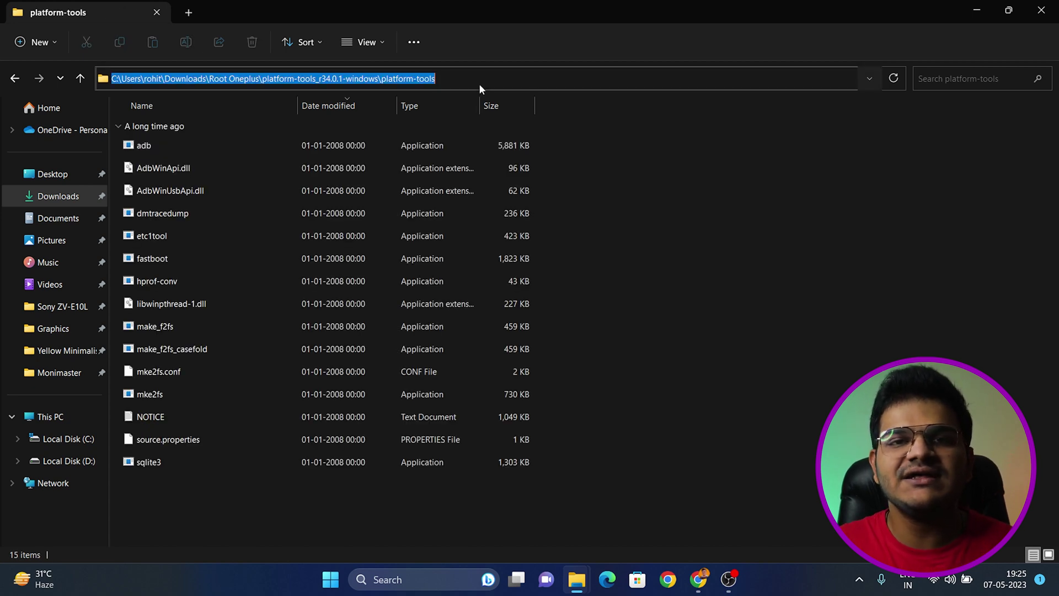
text(cmd.exe)
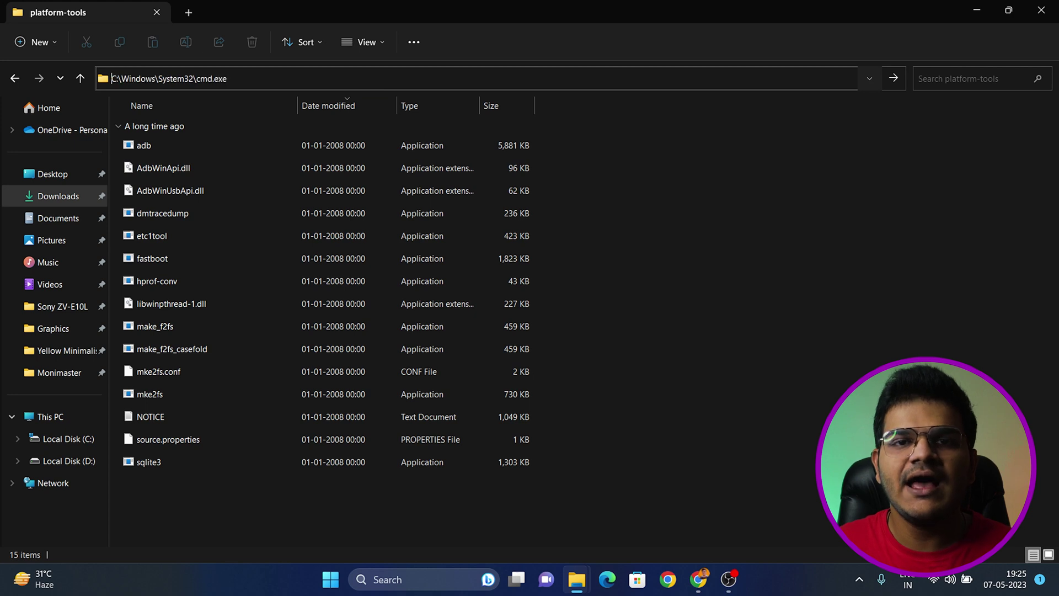
key(Return)
Run 'fastboot devices' to detect the phone, then run 'fastboot oem unlock'
text(fastboot devices)
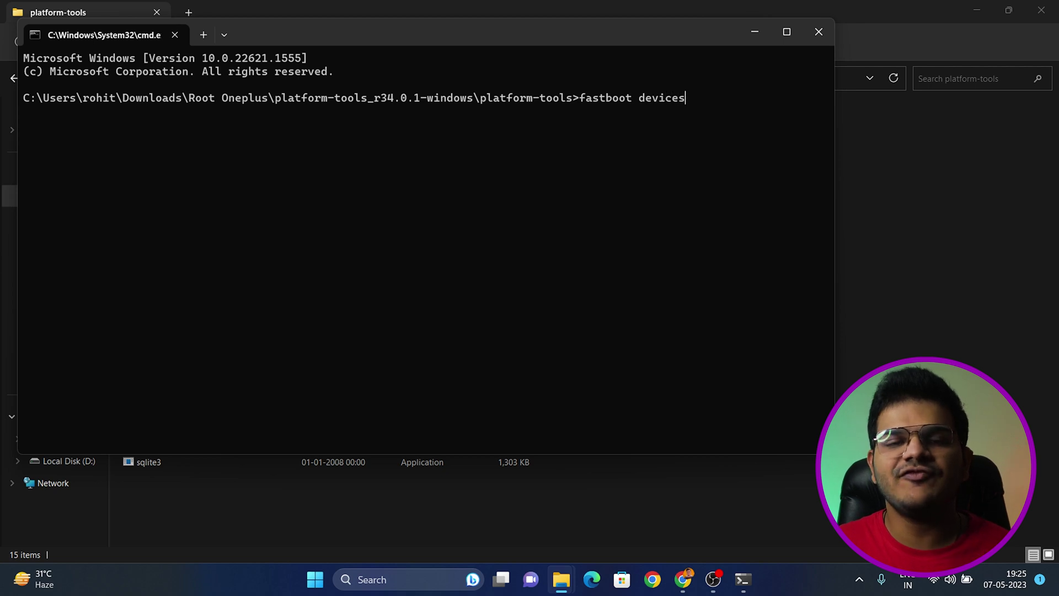
key(Return)
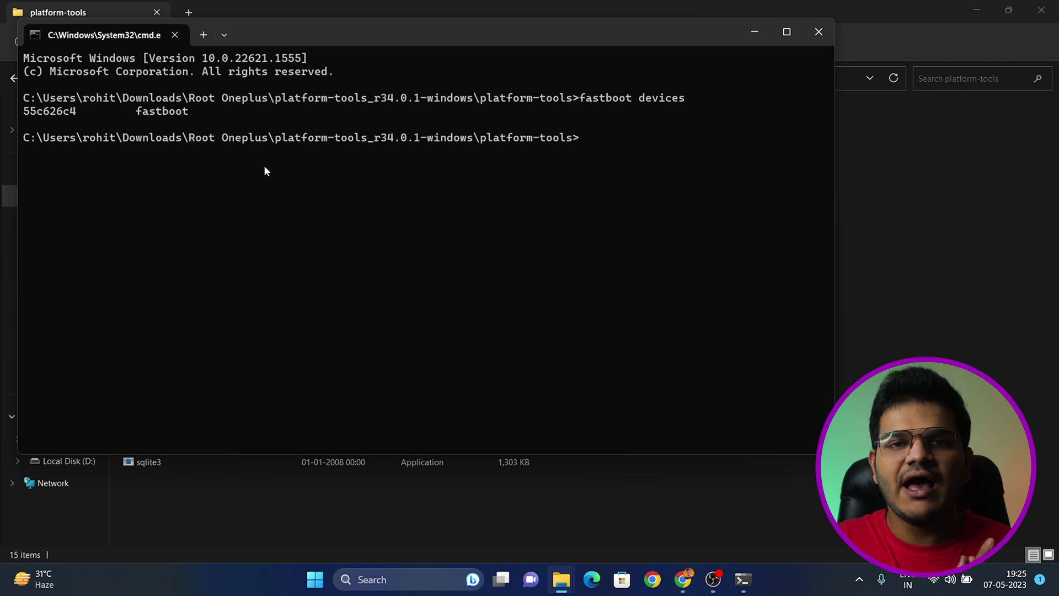
text(fastboot oem un)
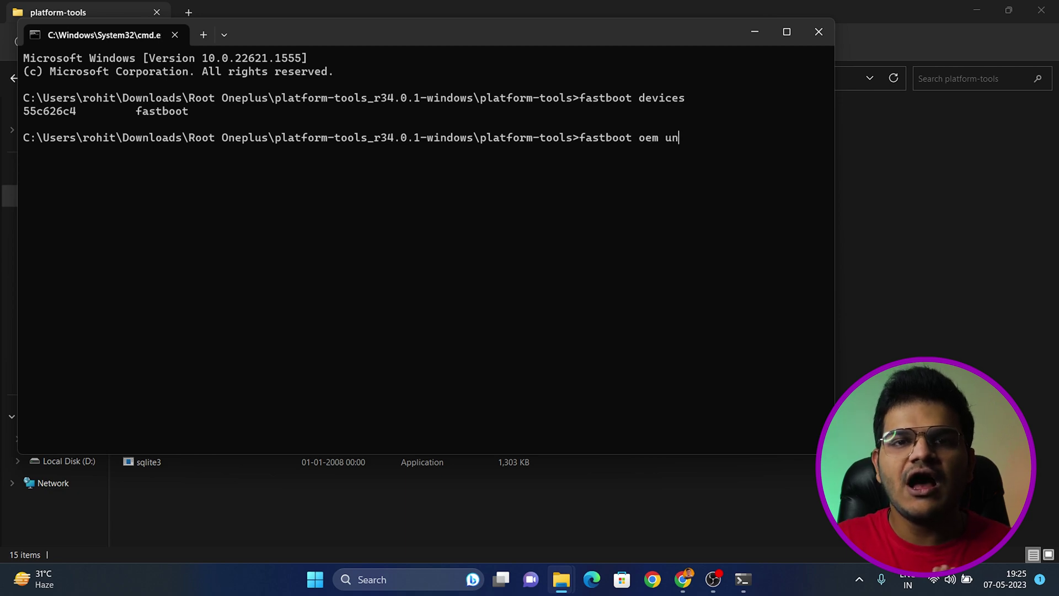
text(lock)
key(Return)
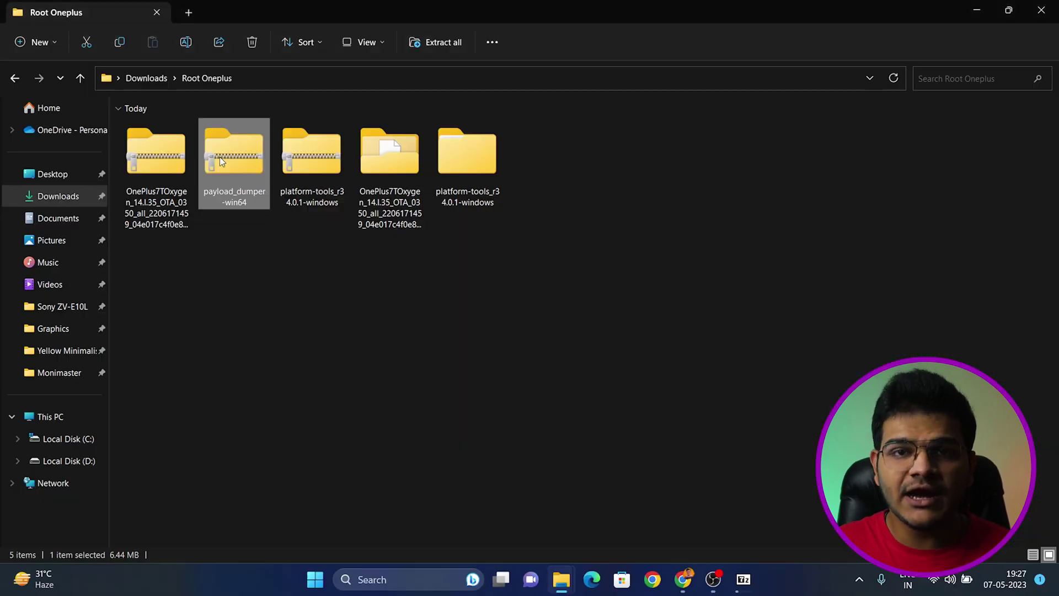
Extract payload_dumper-win64 and the OnePlus 7T OTA zip into their own folders with 7-Zip
right_click(219, 158)
click(352, 452)
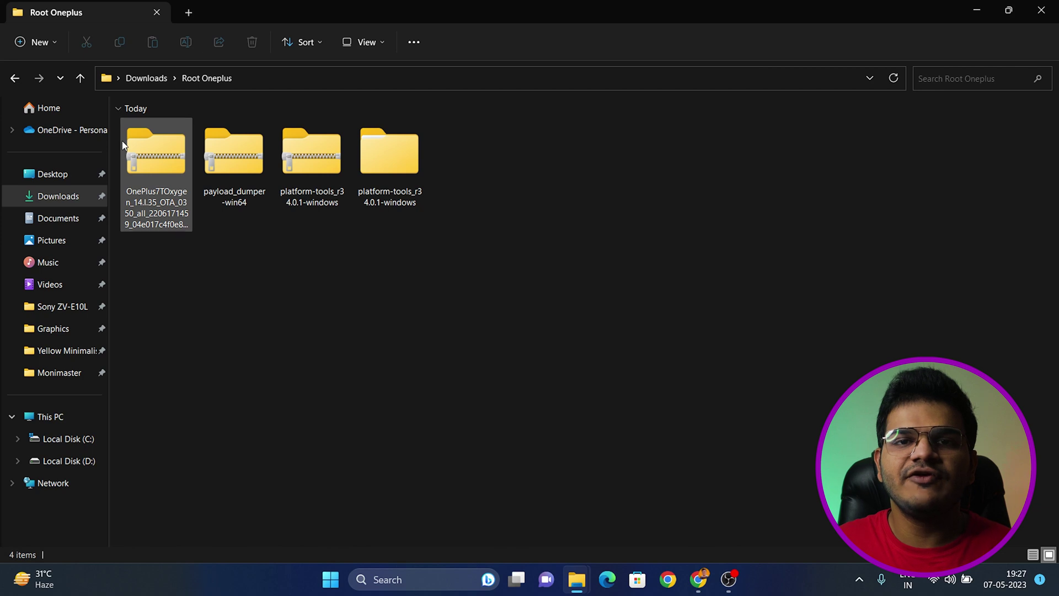
right_click(122, 142)
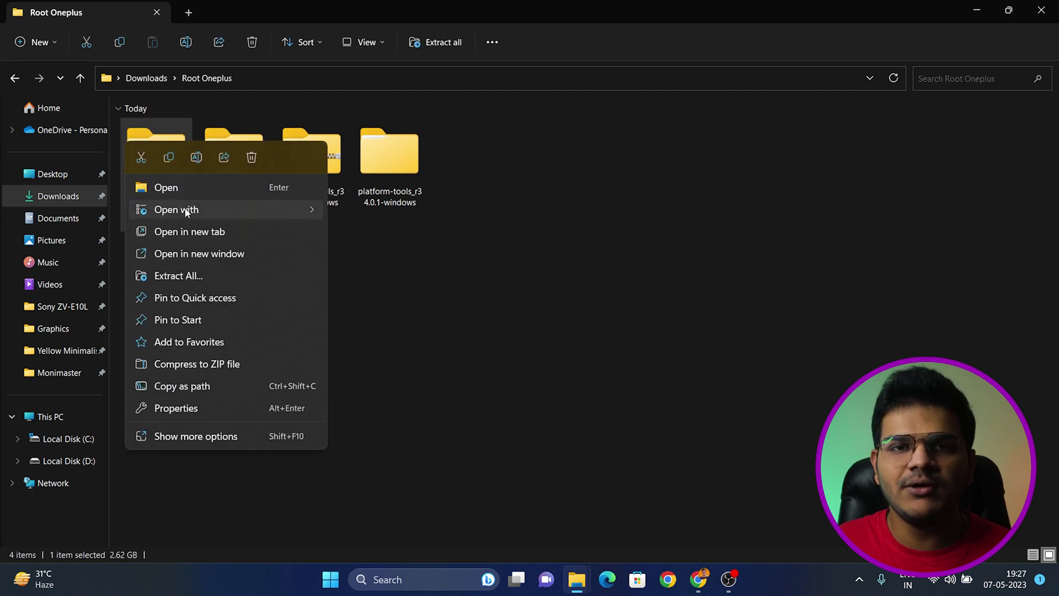
click(295, 436)
mouse_move(438, 177)
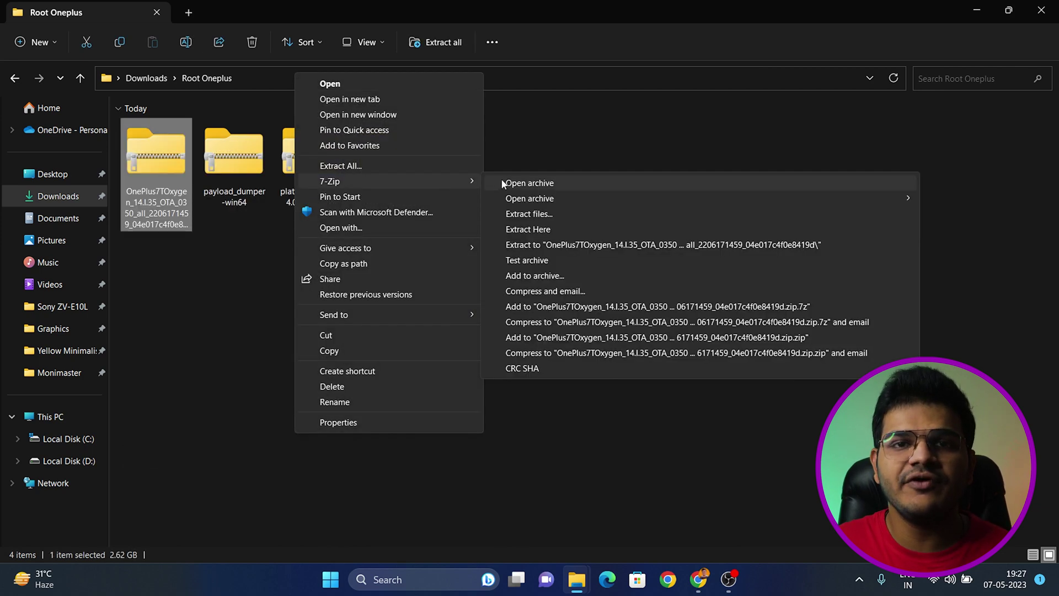
click(601, 244)
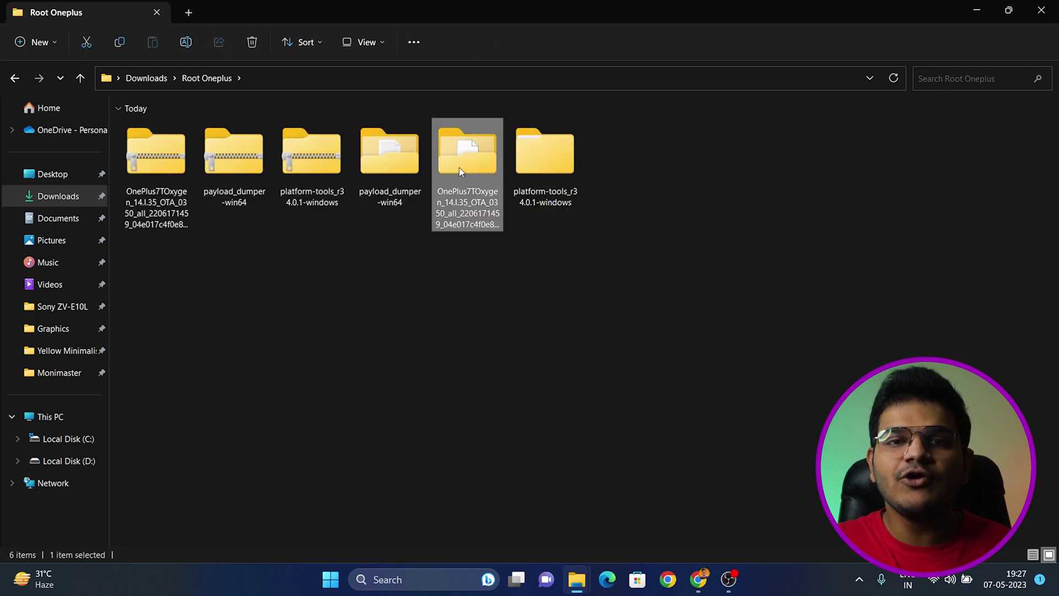
Copy payload.bin from the extracted OTA folder, then go into payload_dumper-win64
double_click(459, 167)
right_click(224, 183)
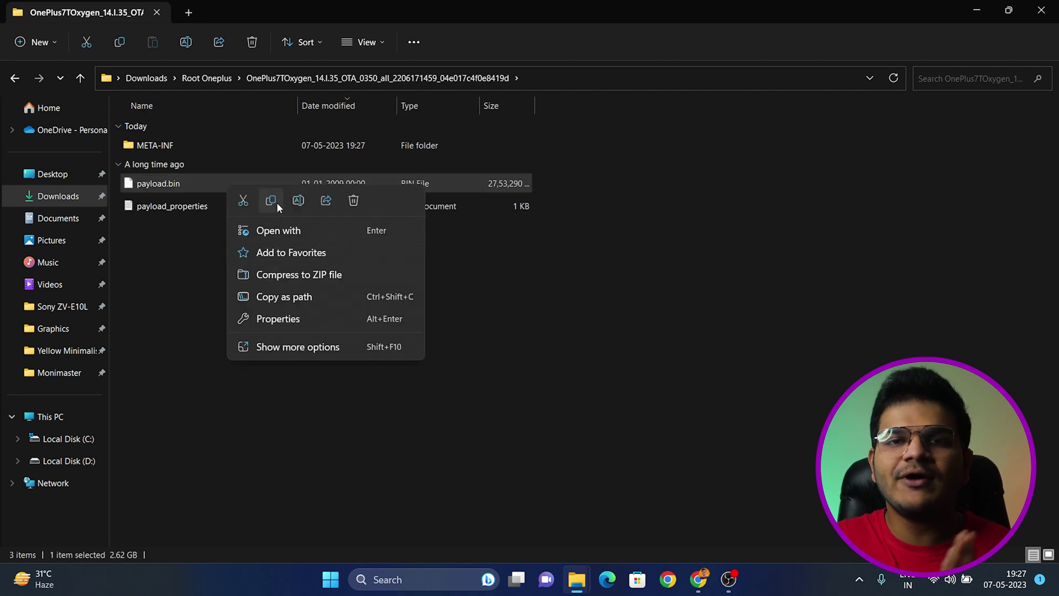
click(277, 202)
click(208, 78)
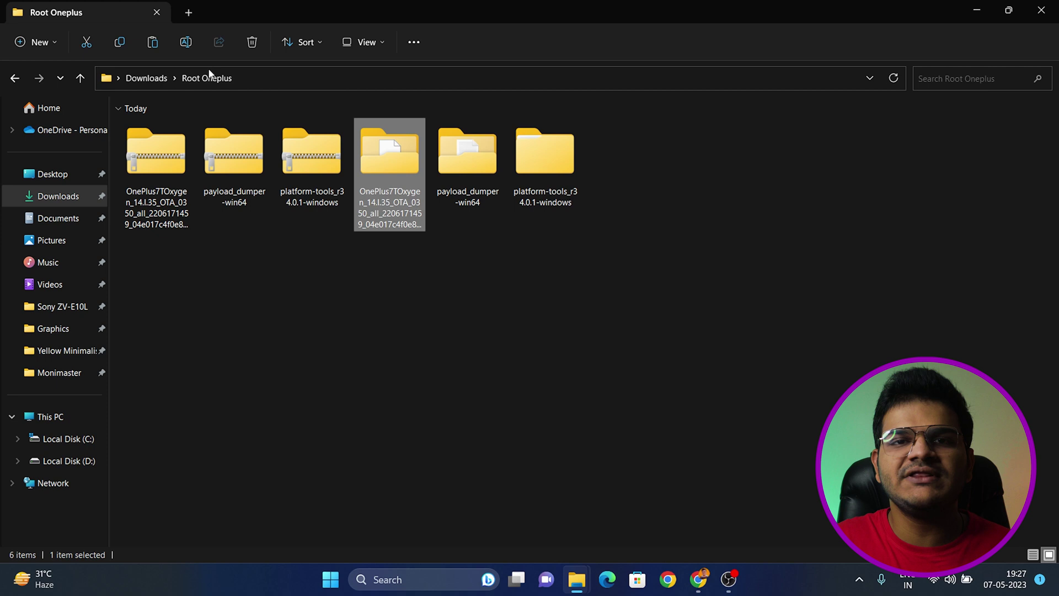
double_click(475, 196)
Paste payload.bin into payload_input and run payload_dumper to extract the partition images
double_click(213, 190)
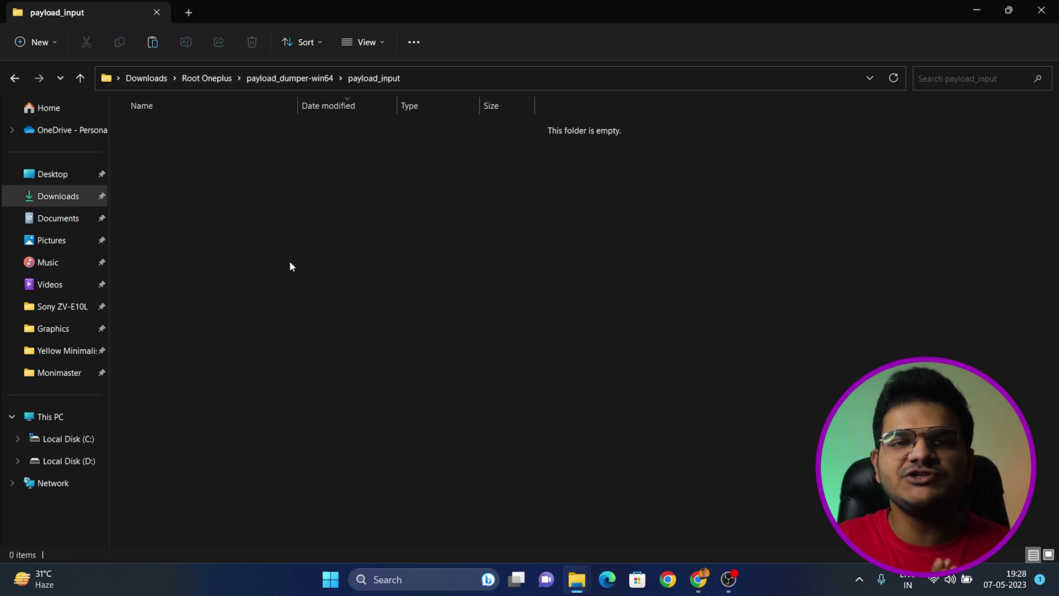
key(ctrl+v)
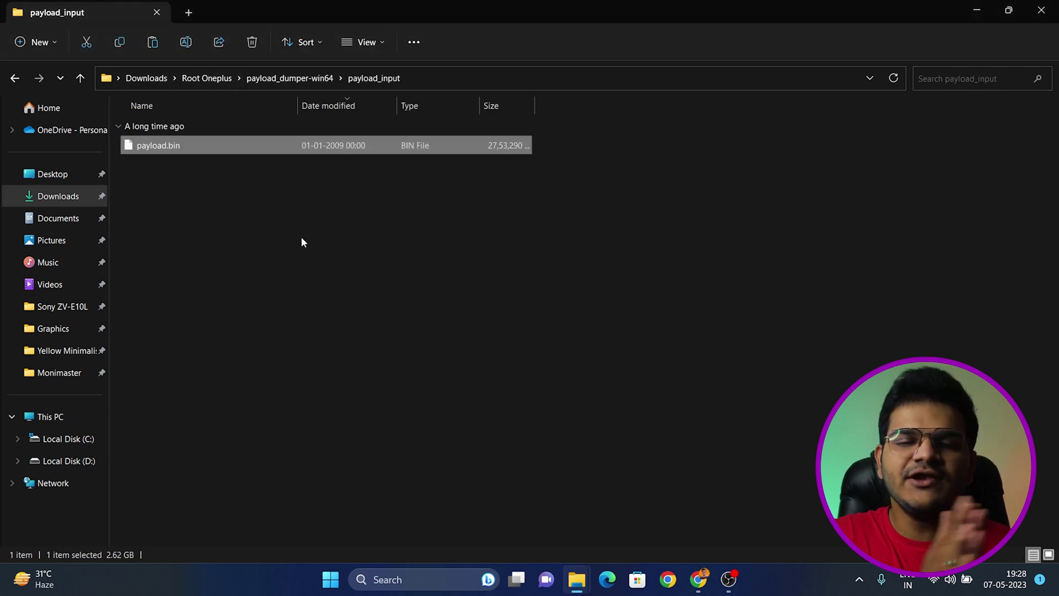
click(313, 76)
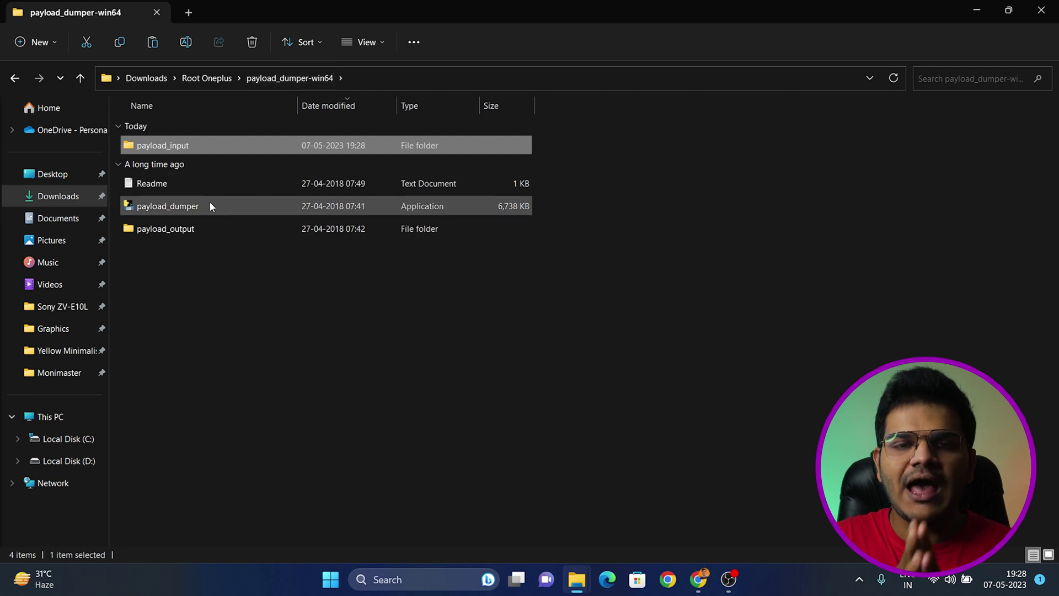
click(210, 204)
double_click(210, 206)
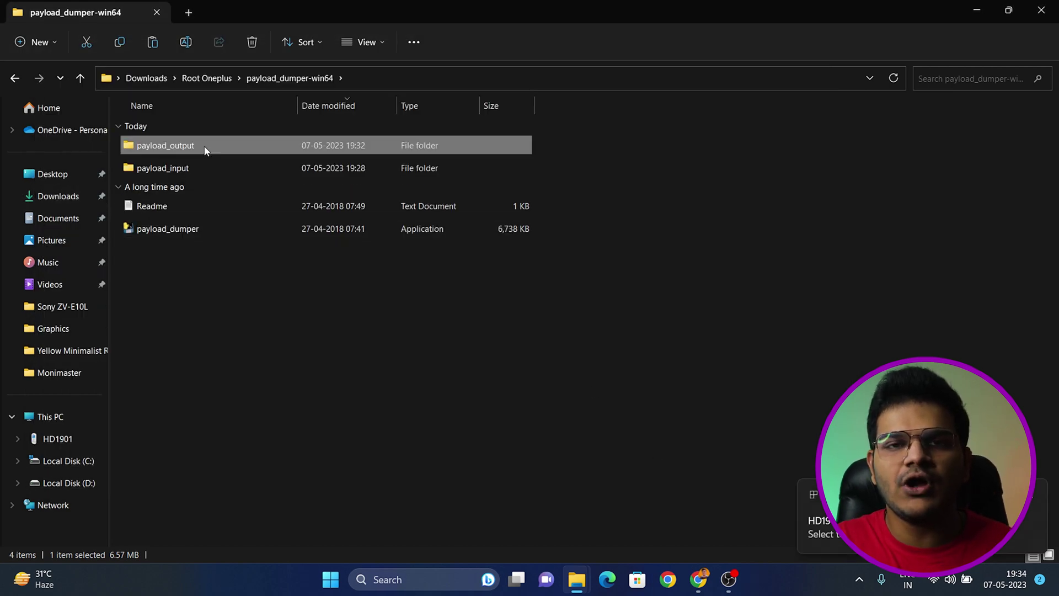
Copy boot.img from payload_output onto HD1901's Internal shared storage
double_click(203, 145)
scroll(170, 291, down, 5)
click(203, 494)
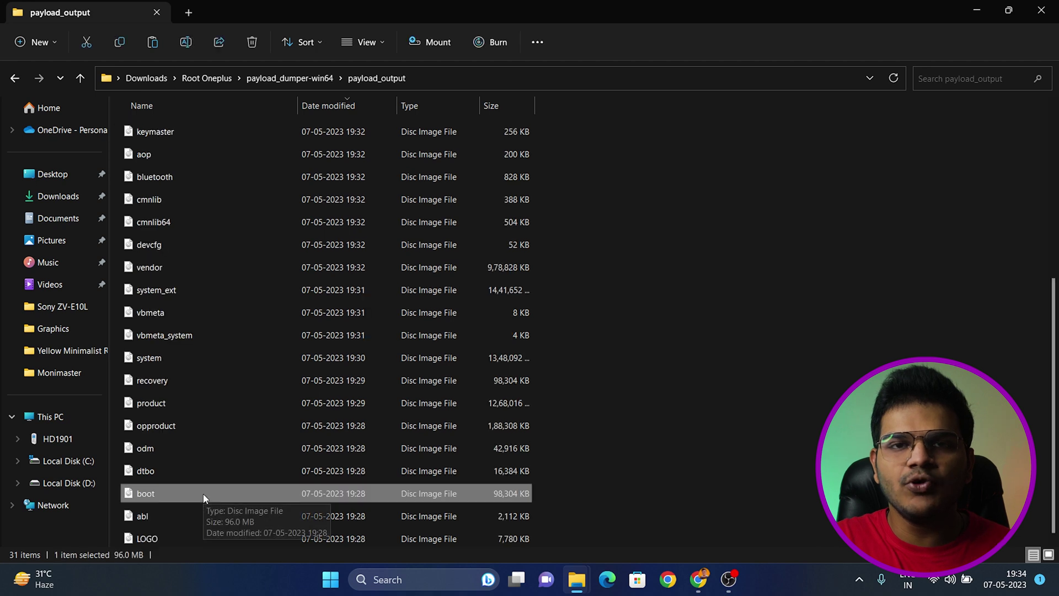
right_click(203, 495)
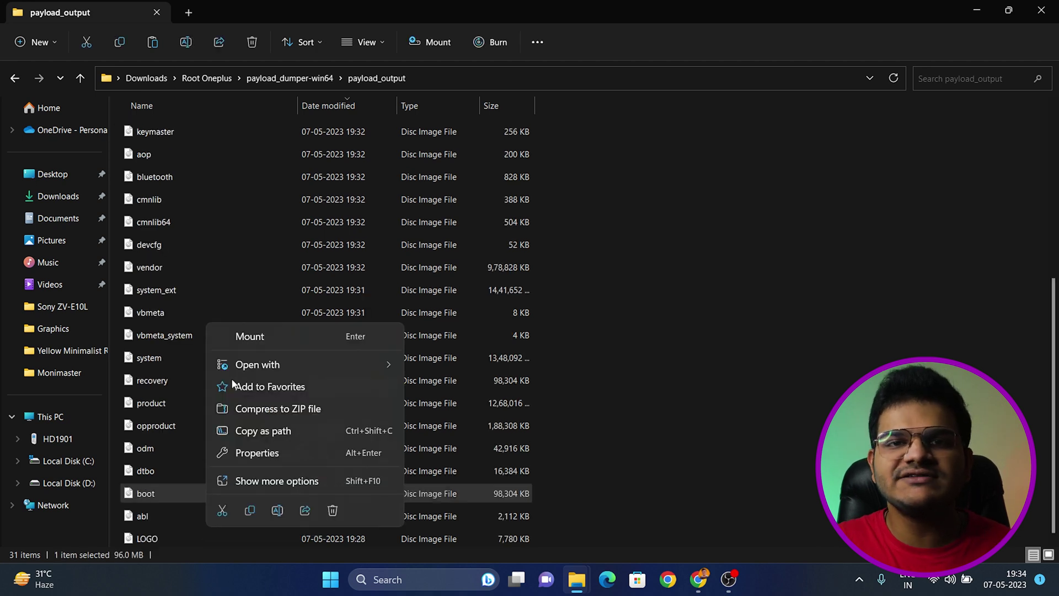
click(251, 506)
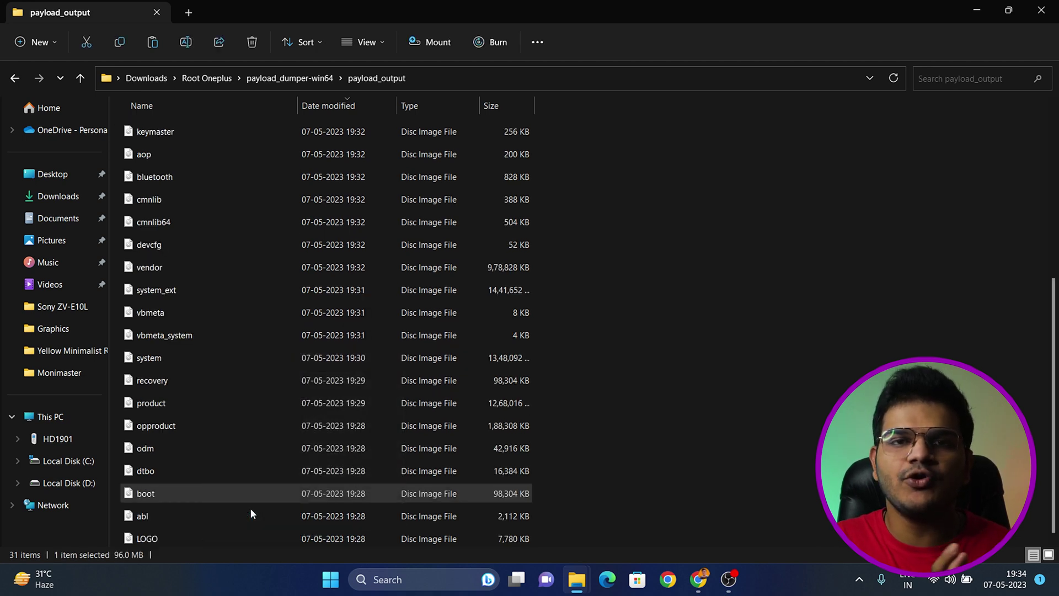
click(77, 418)
double_click(199, 148)
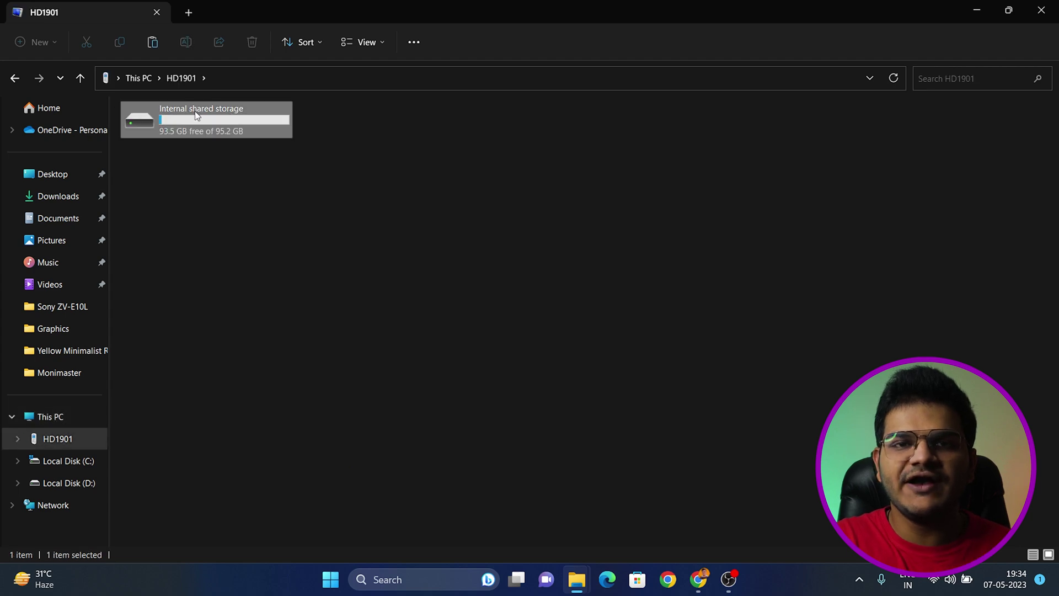
double_click(201, 133)
key(ctrl+v)
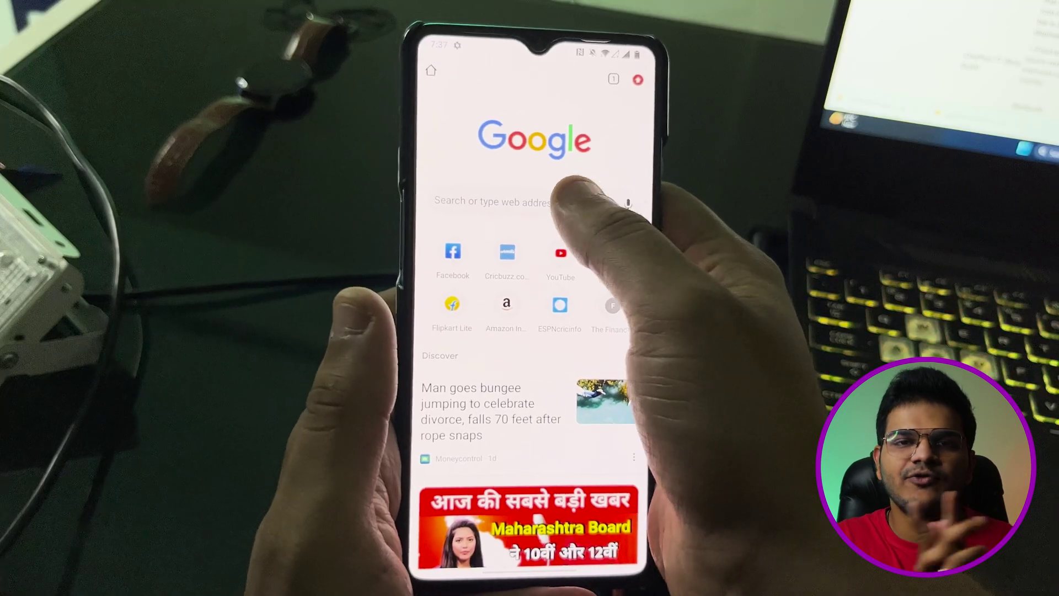
Search for magisk on the phone and open the Magisk app download page on magiskmanager.com
click(552, 201)
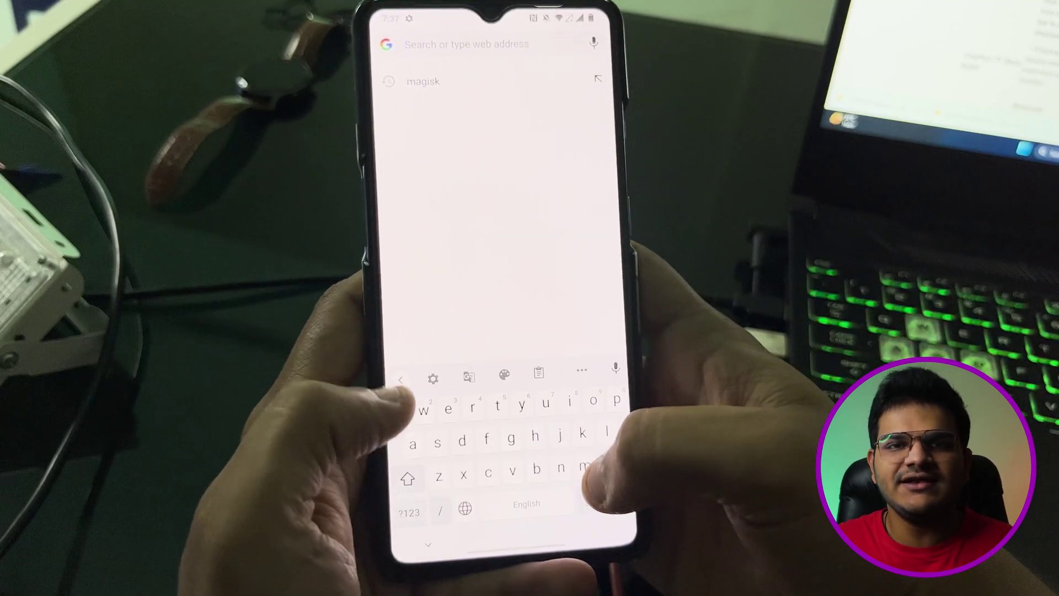
text(magisk)
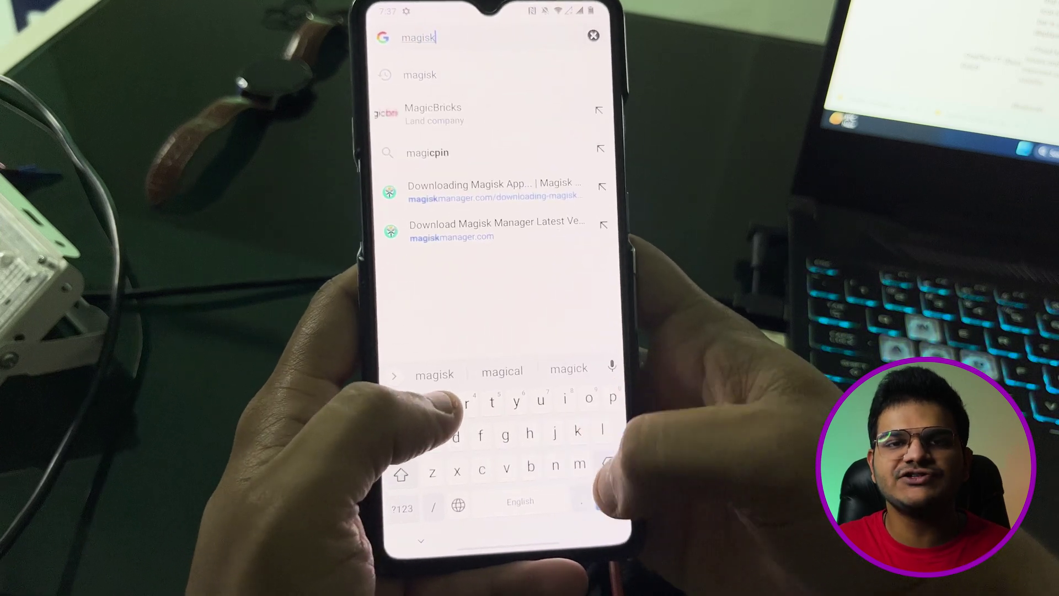
key(Return)
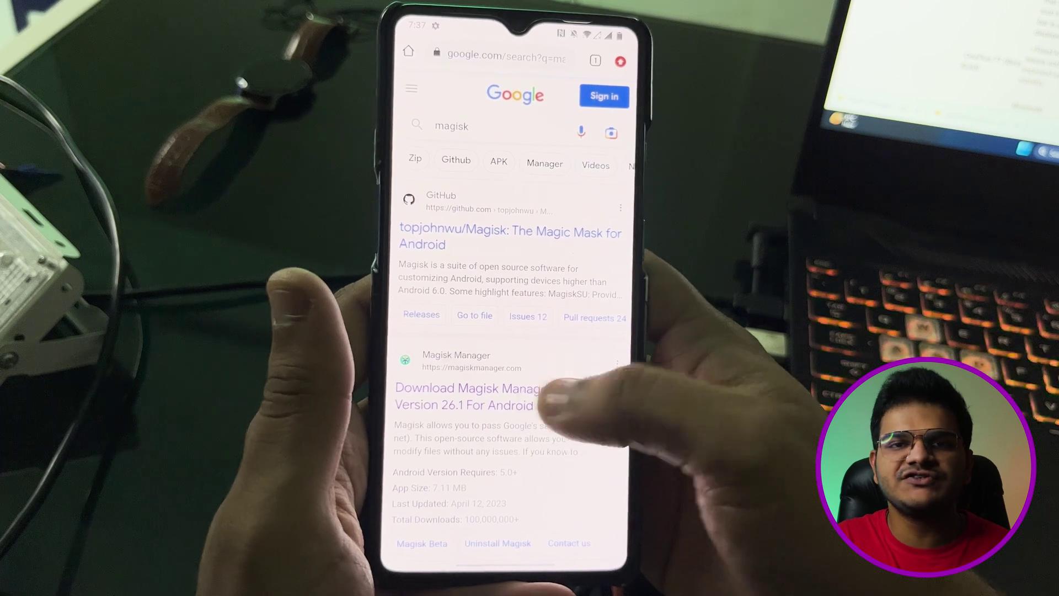
click(458, 391)
scroll(507, 303, down, 15)
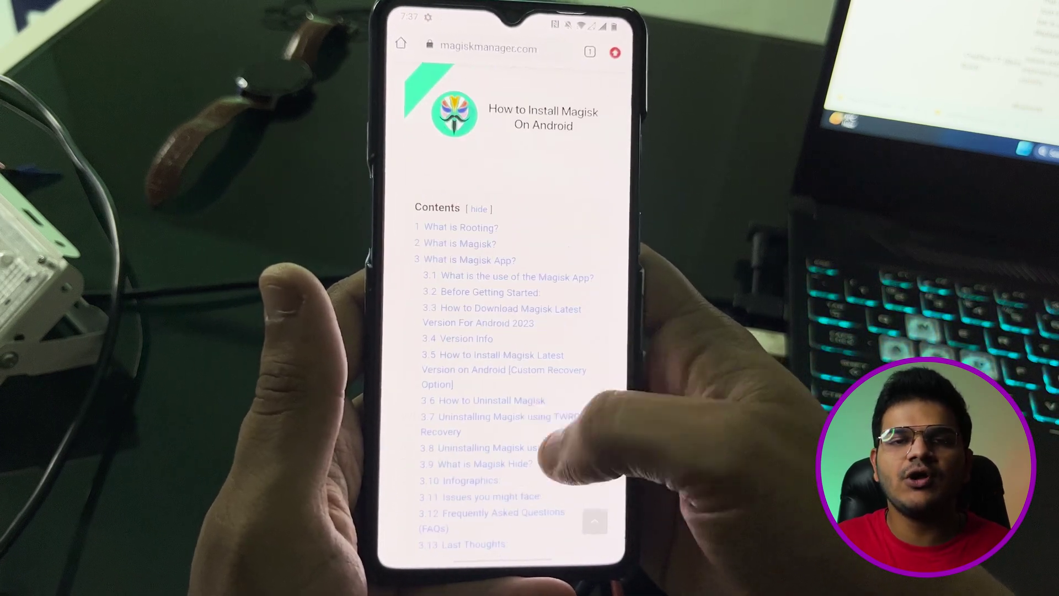
click(485, 386)
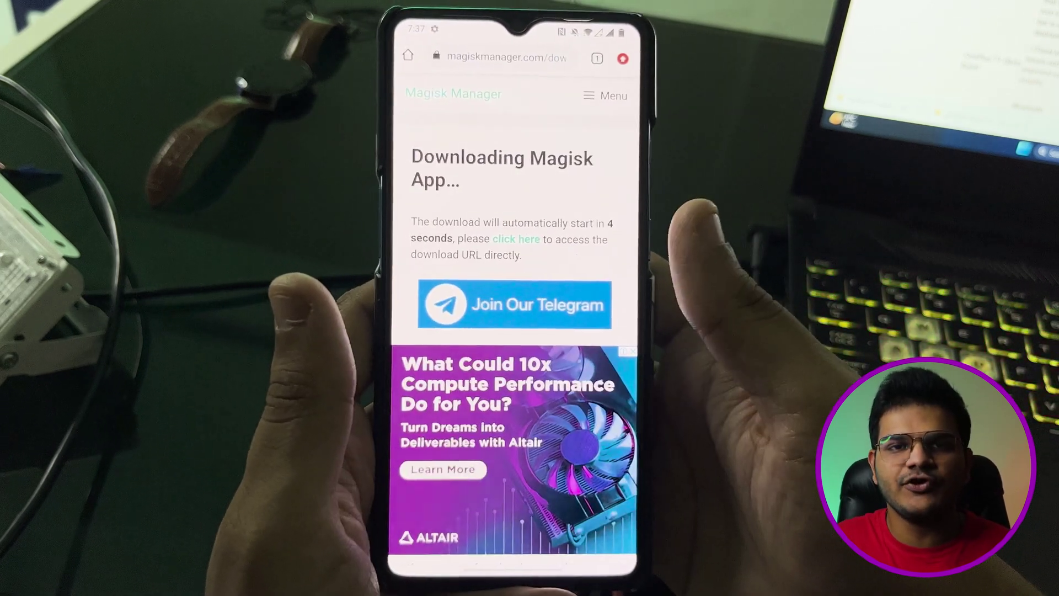
Download the Magisk v26.1 APK, open it, and allow app installs from Chrome
click(587, 539)
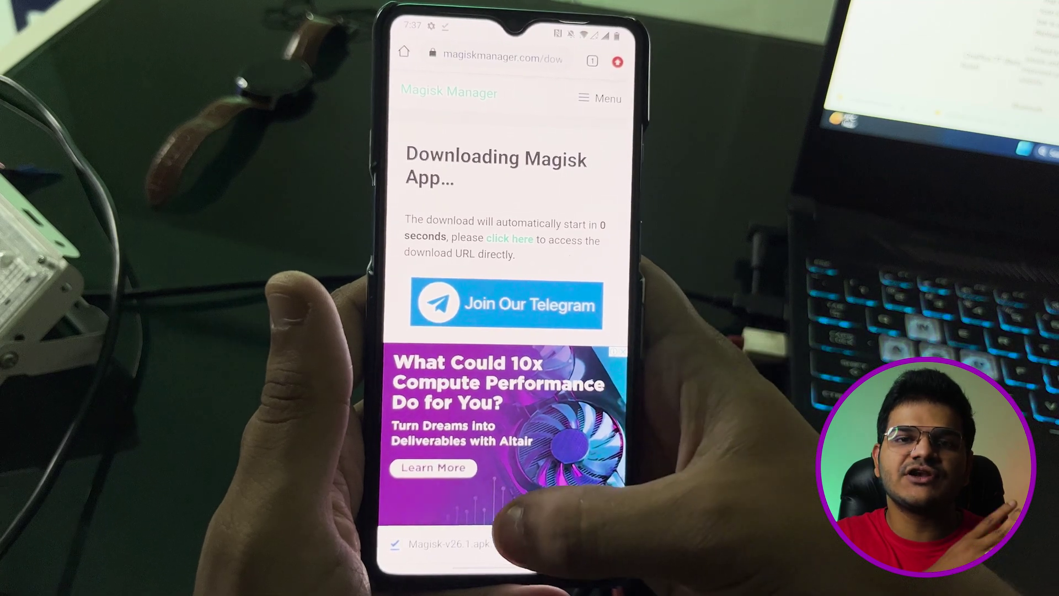
click(508, 543)
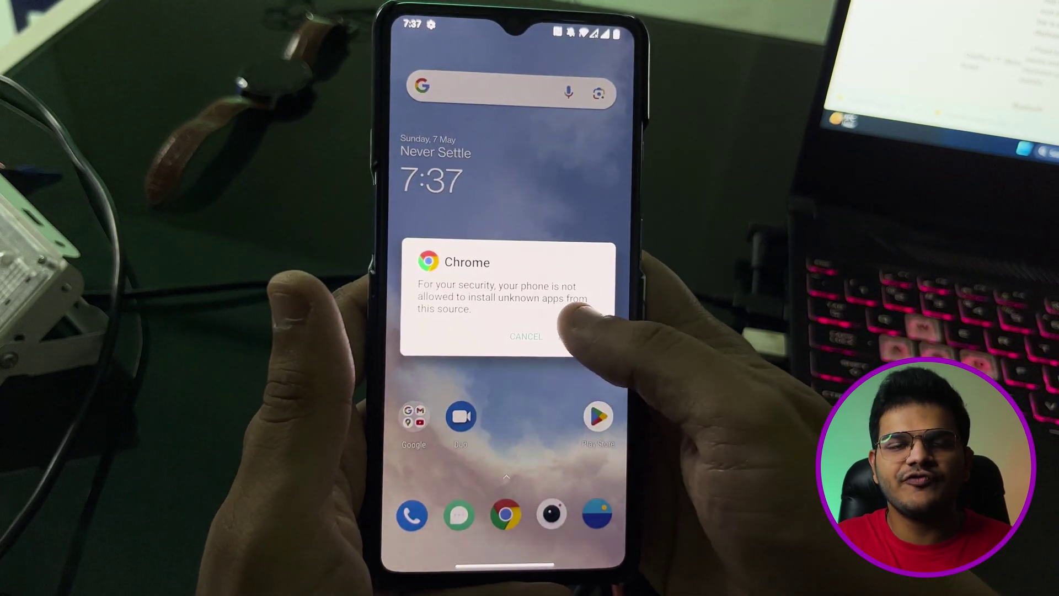
click(579, 337)
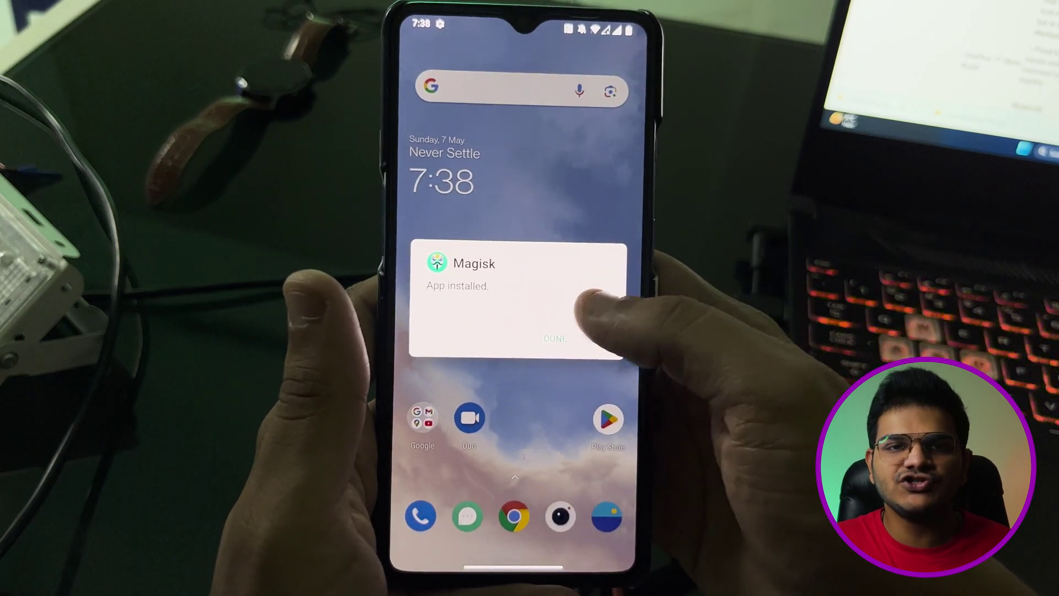
In Magisk, choose boot.img from the phone's internal storage via Select and Patch a File and patch it
click(592, 338)
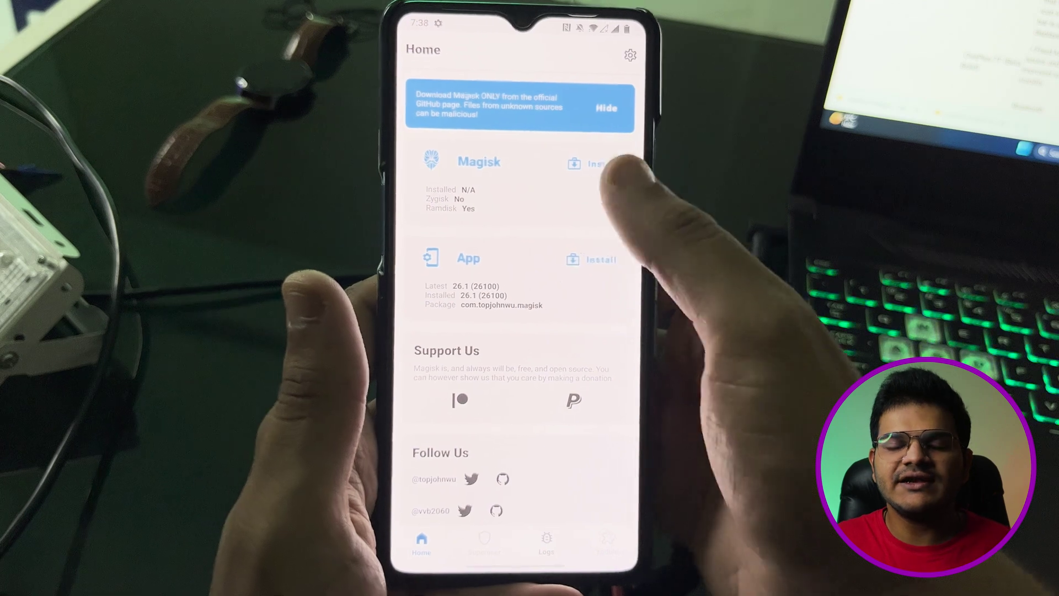
click(587, 165)
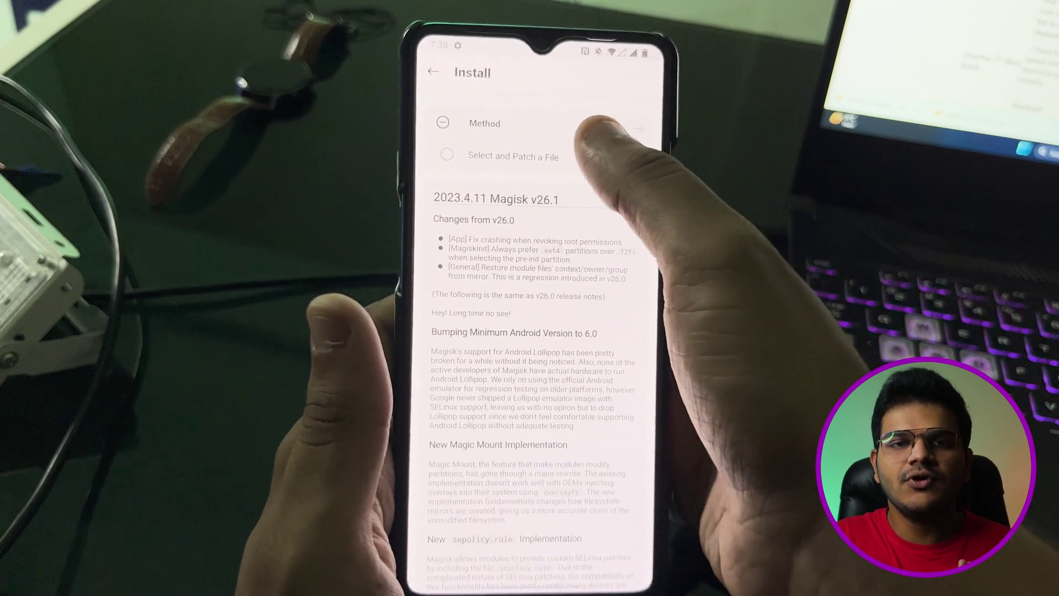
click(601, 151)
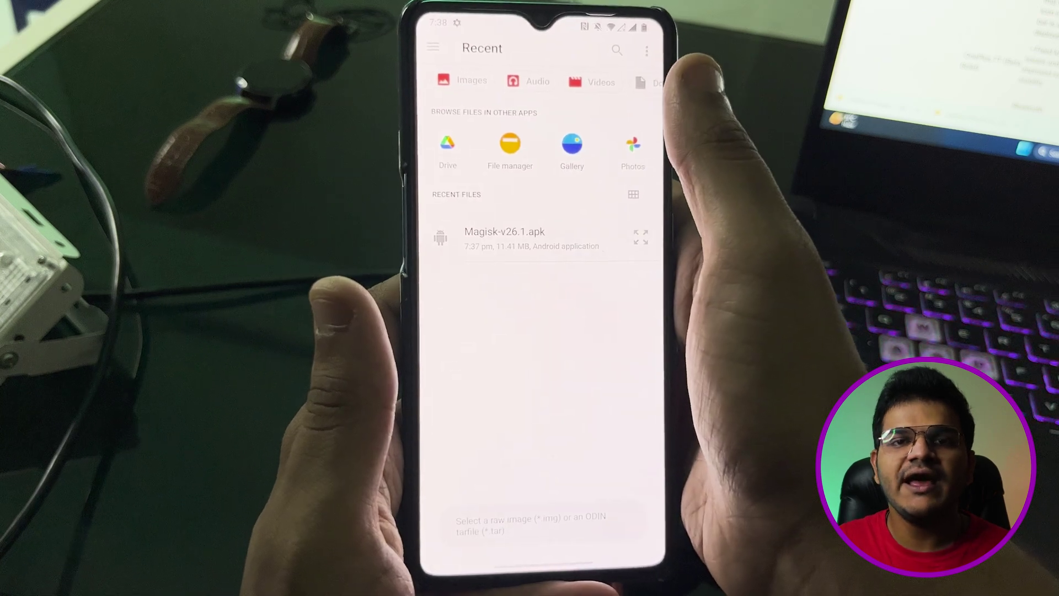
click(435, 48)
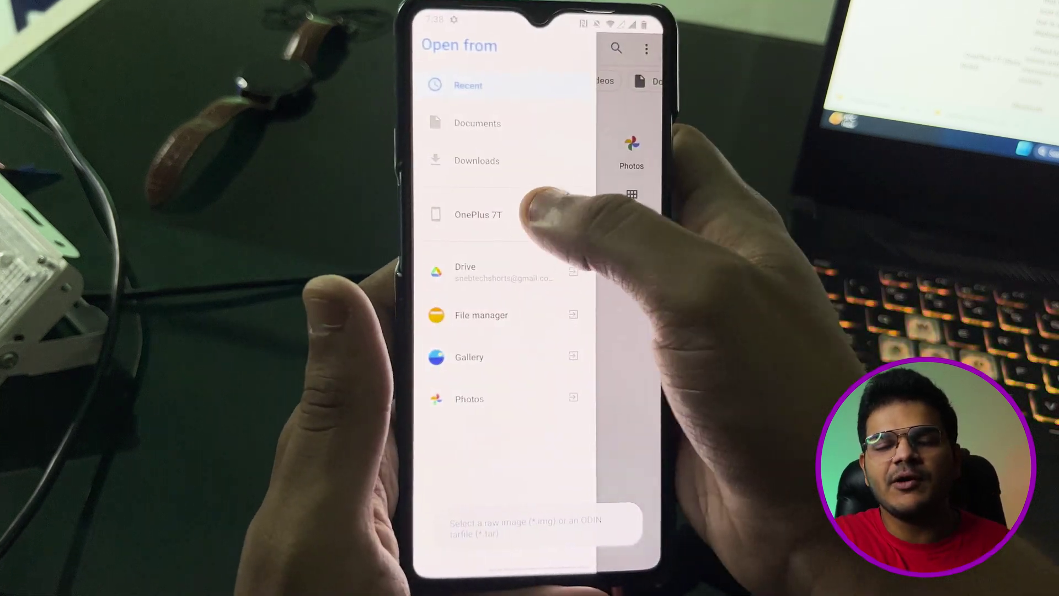
click(457, 212)
click(480, 511)
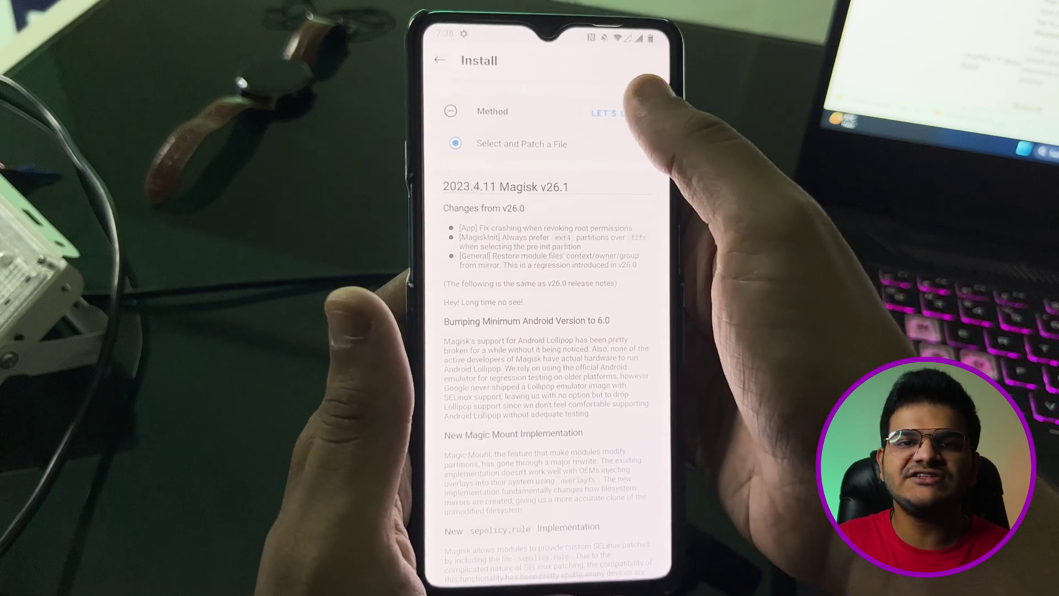
click(610, 112)
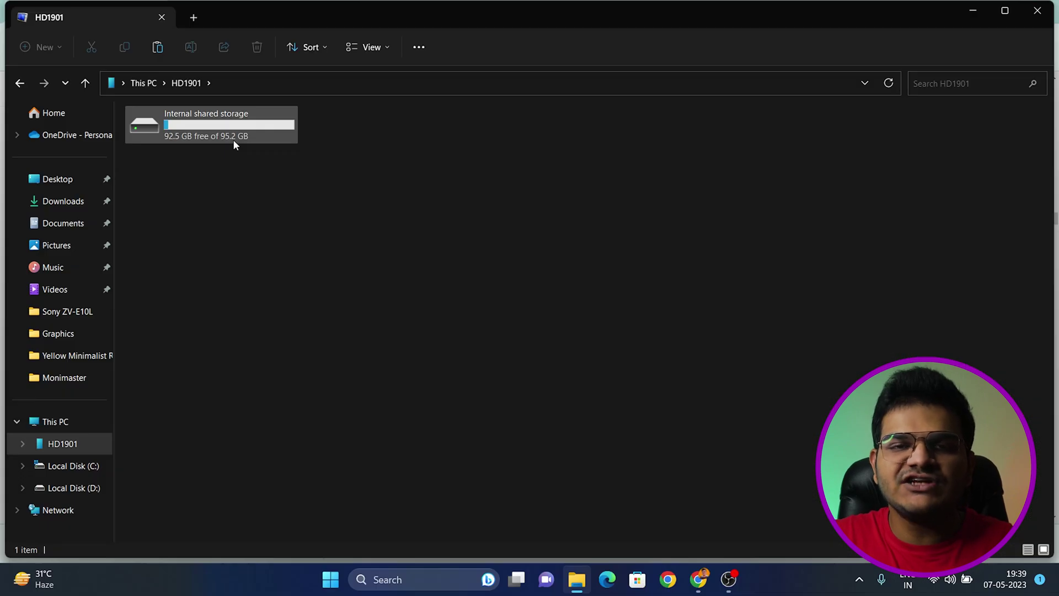
double_click(232, 140)
Paste magisk_patched-26100_6WWT8 from HD1901's Download folder into platform-tools_r34.0.1-windows\platform-tools
double_click(326, 171)
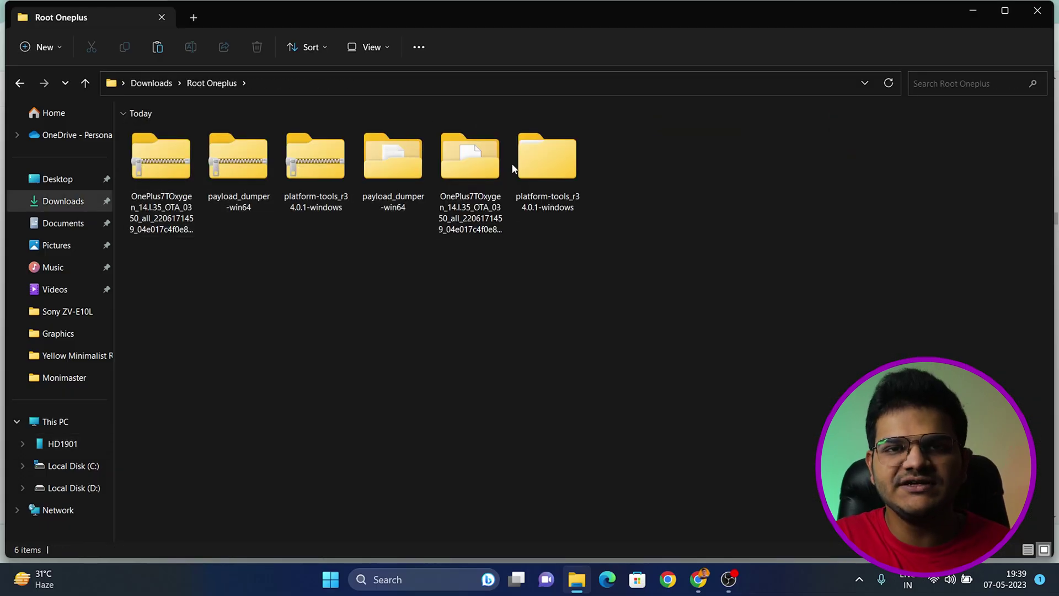
double_click(518, 168)
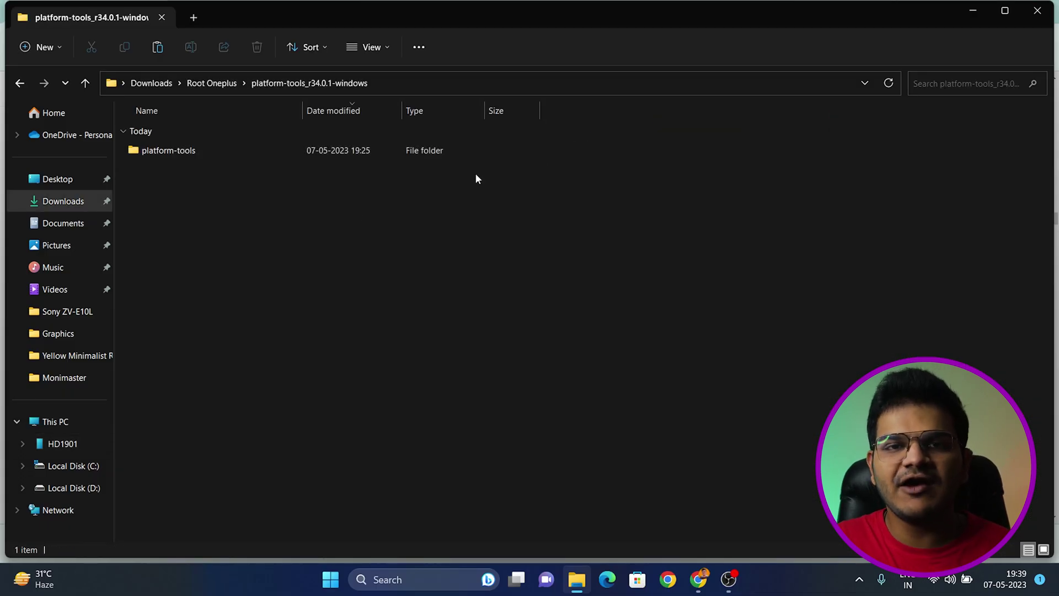
double_click(260, 155)
key(ctrl+v)
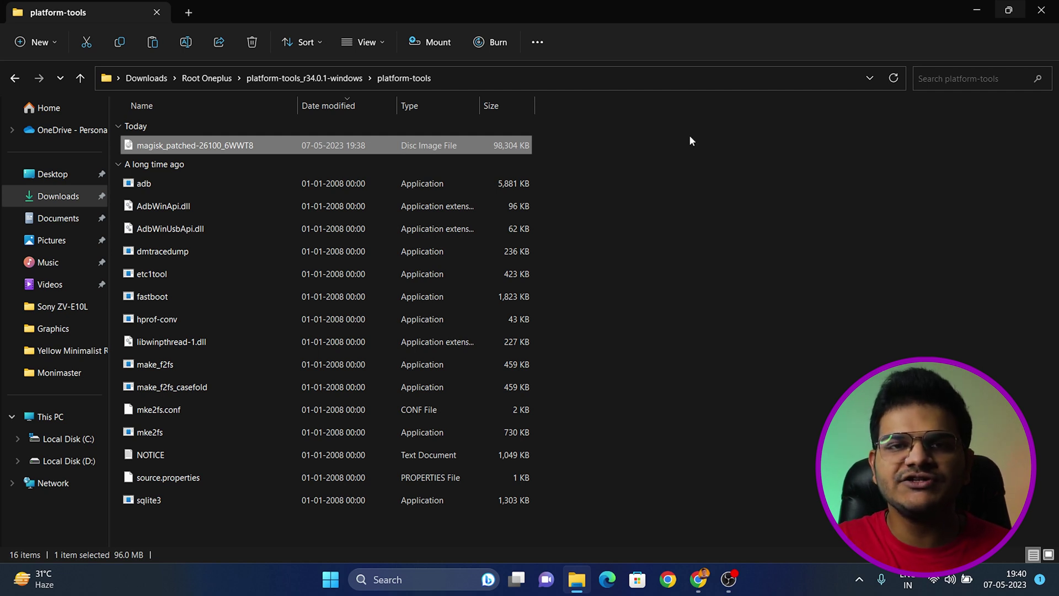
Open a Command Prompt in platform-tools, confirm the phone with 'fastboot devices', and begin 'fastboot flash boot'
click(641, 81)
text(cmd)
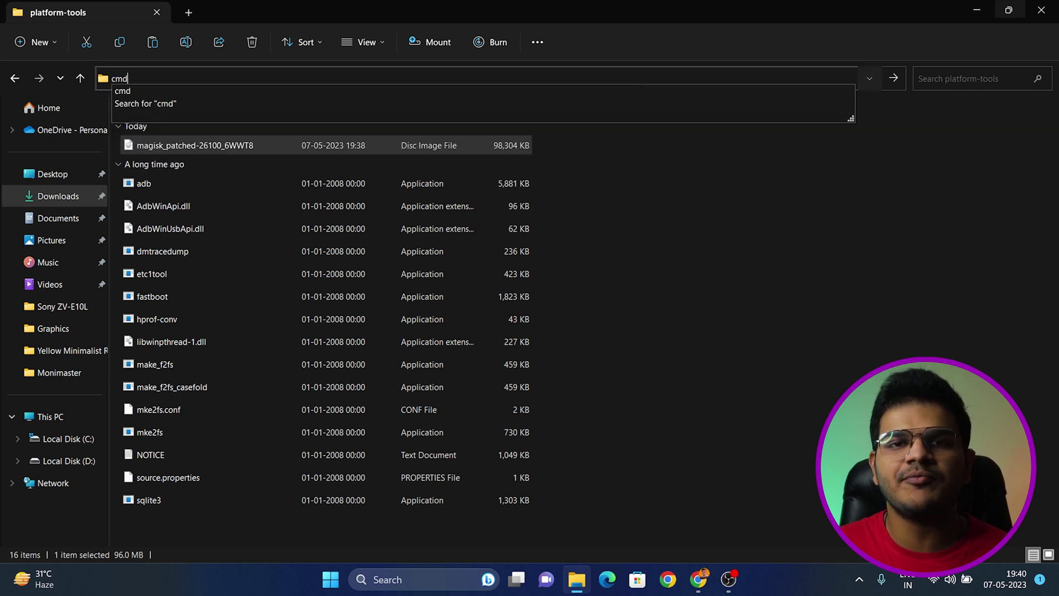
key(Return)
text(fastboot )
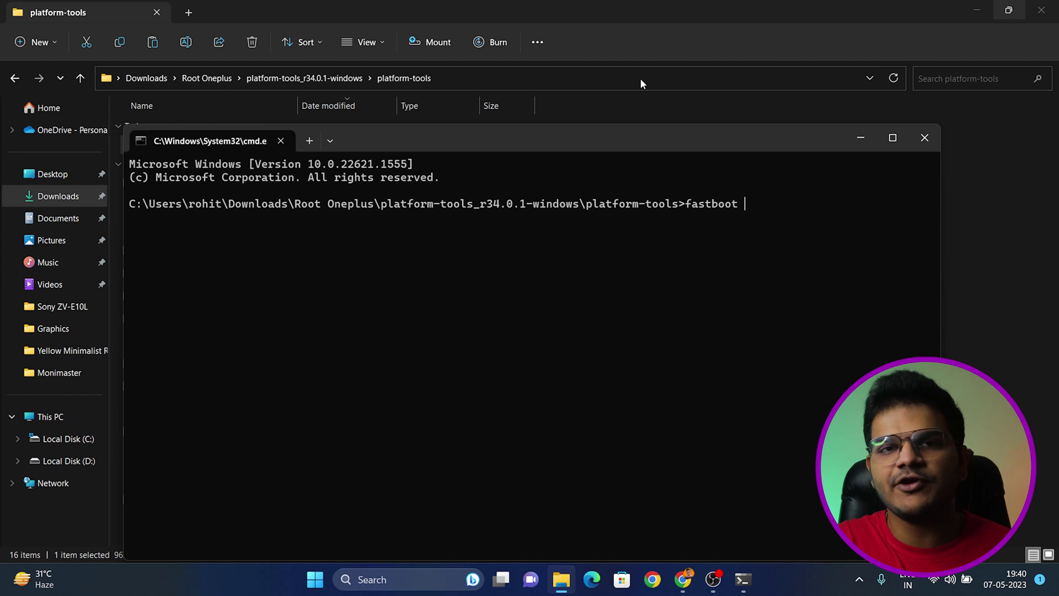
text(devices)
key(Return)
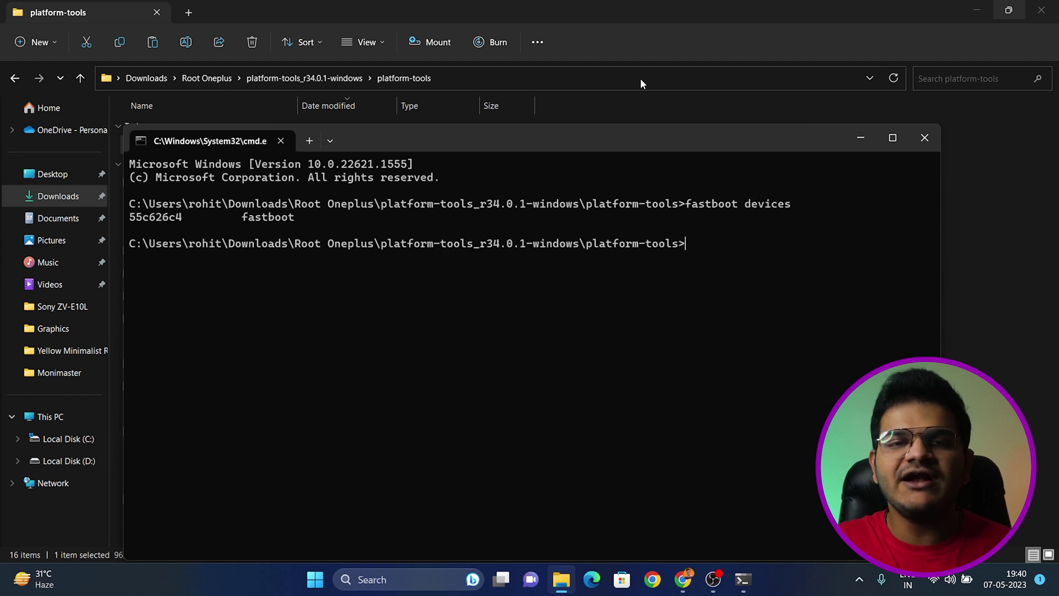
text(fast)
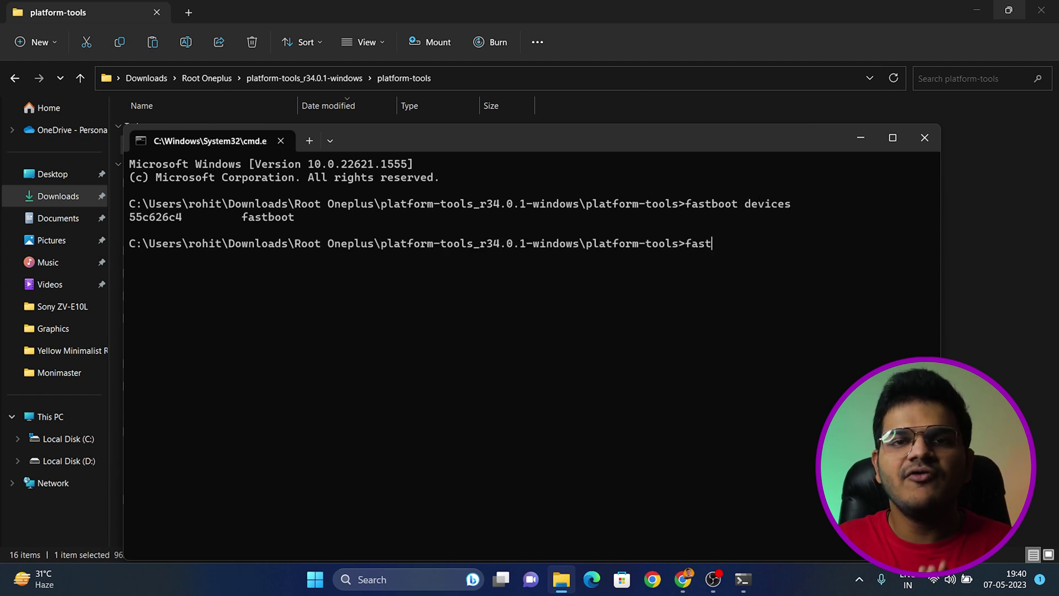
text(boot flash boot)
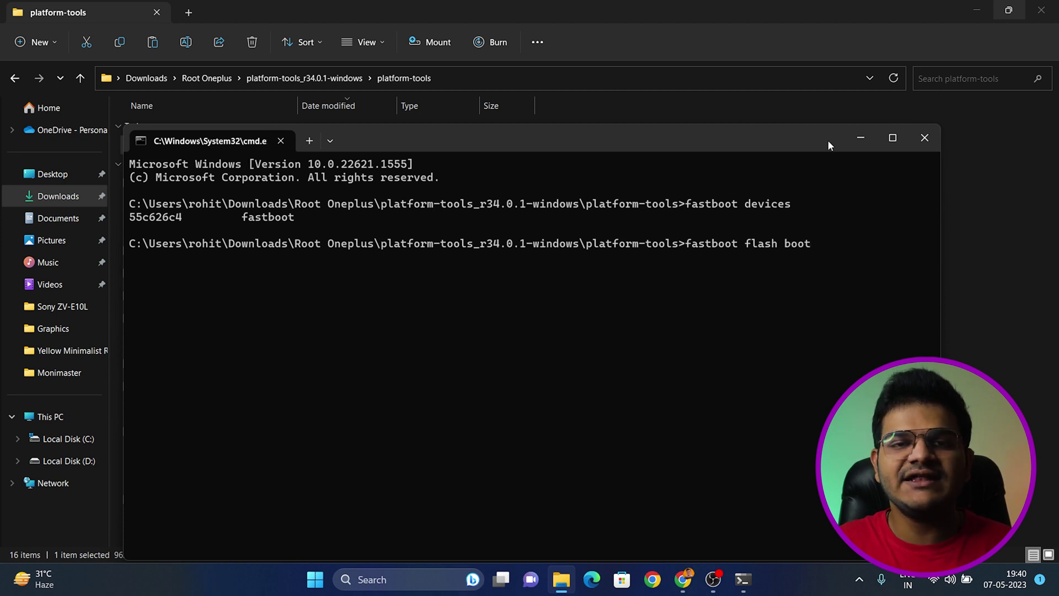
click(860, 138)
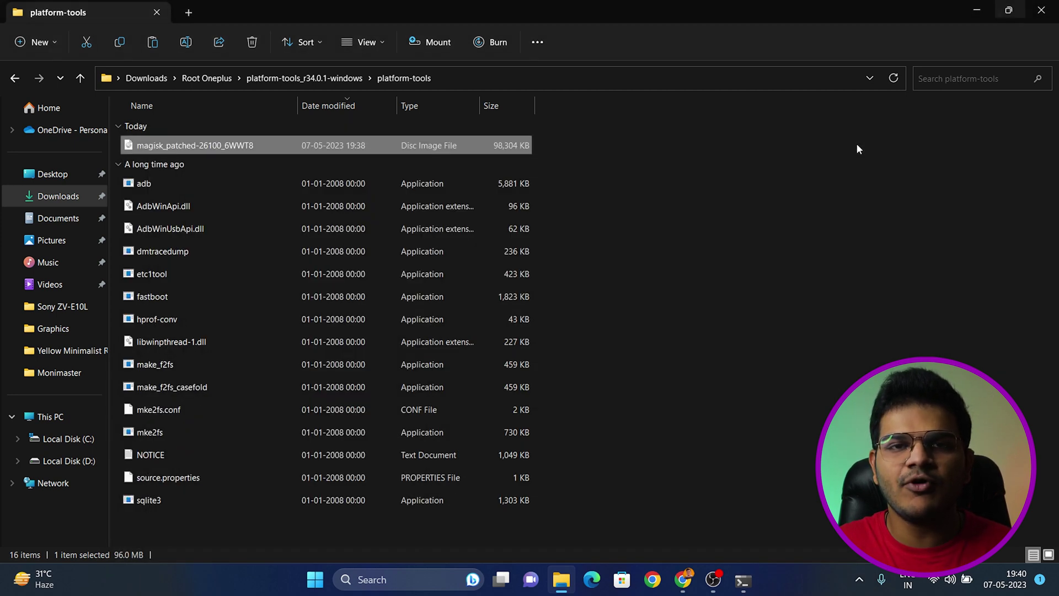
Copy the patched image's file name from its rename field without changing the name
right_click(256, 147)
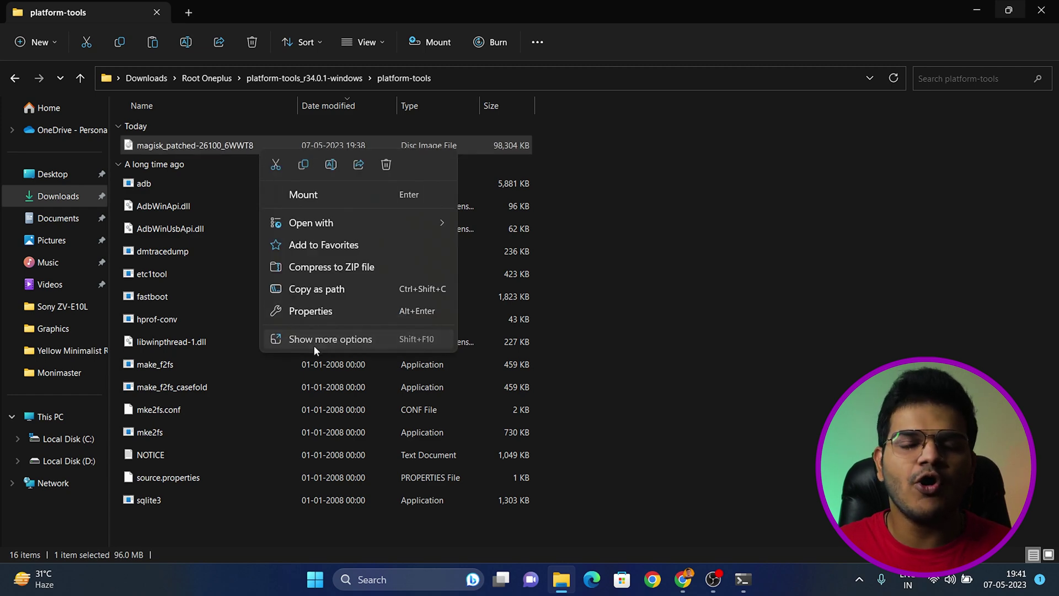
click(315, 344)
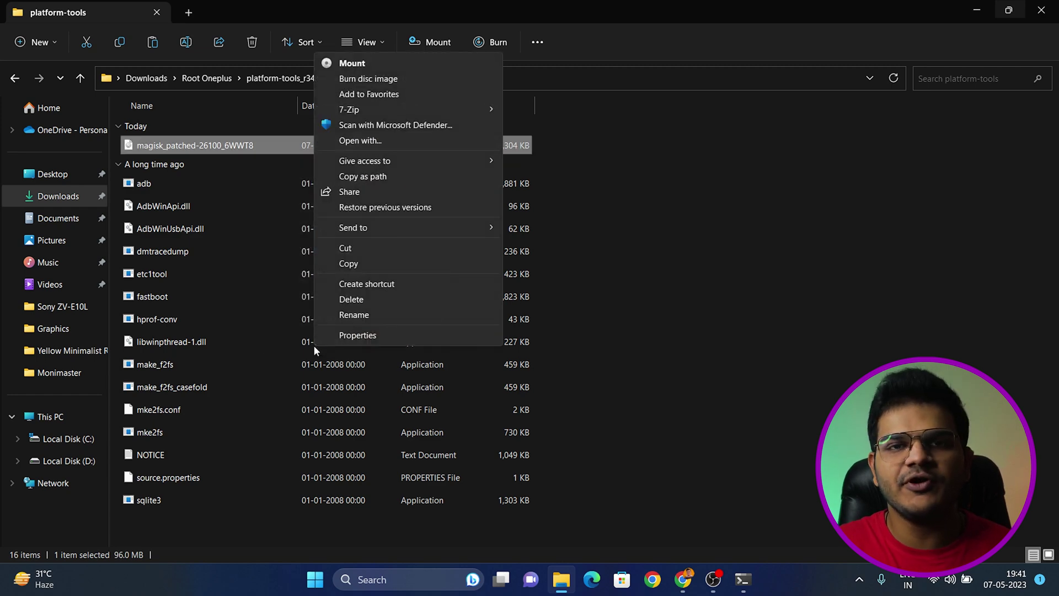
click(359, 314)
key(ctrl+c)
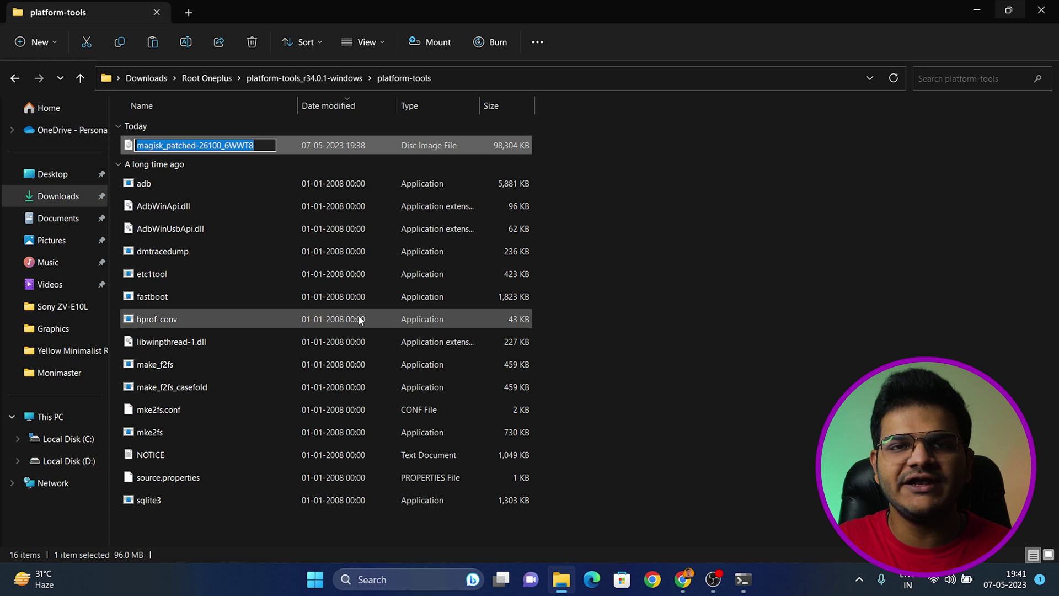
right_click(255, 146)
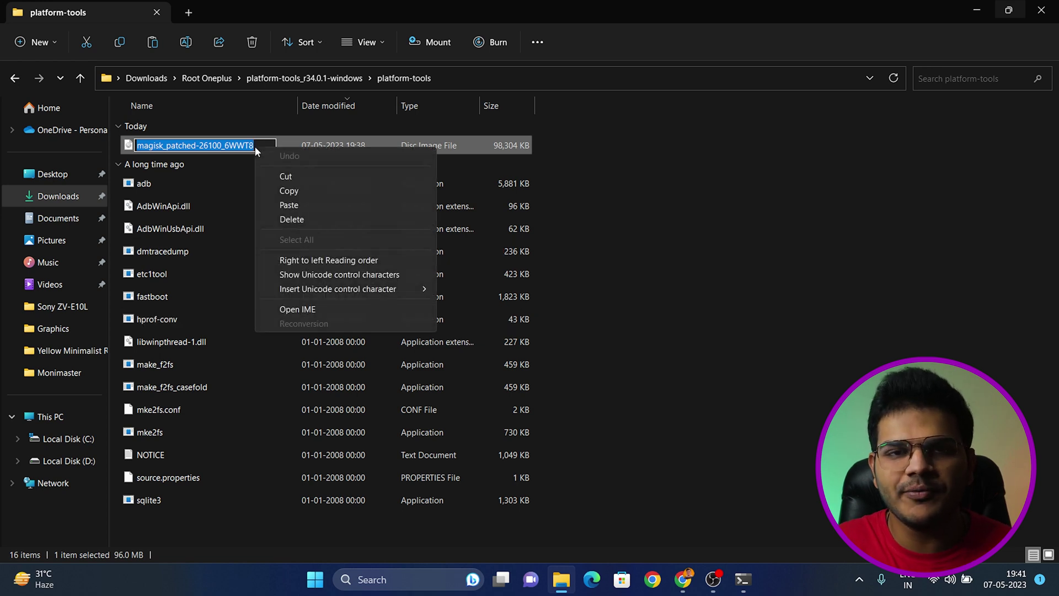
click(296, 192)
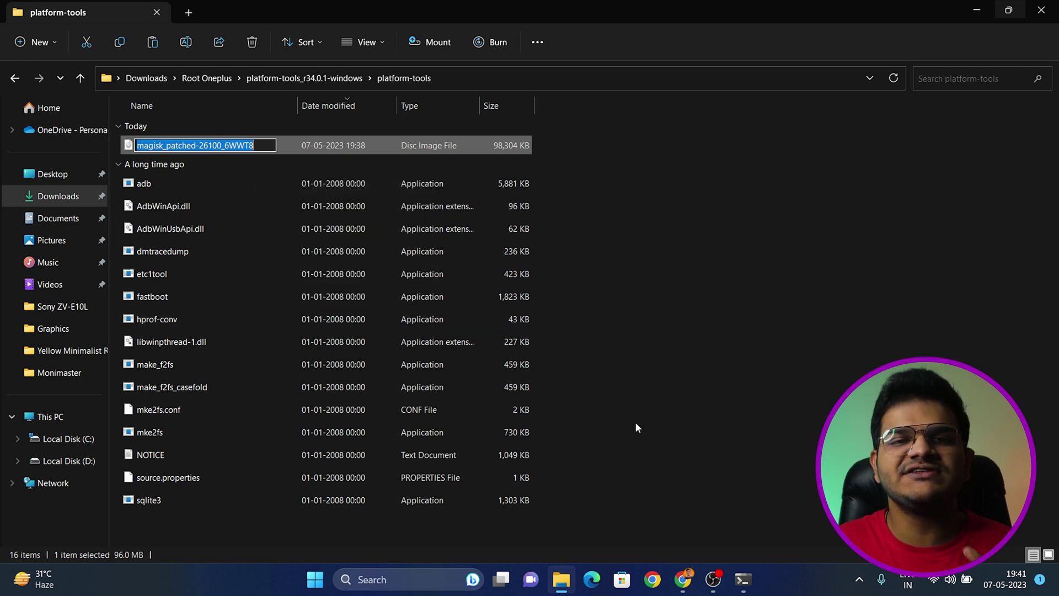
key(Escape)
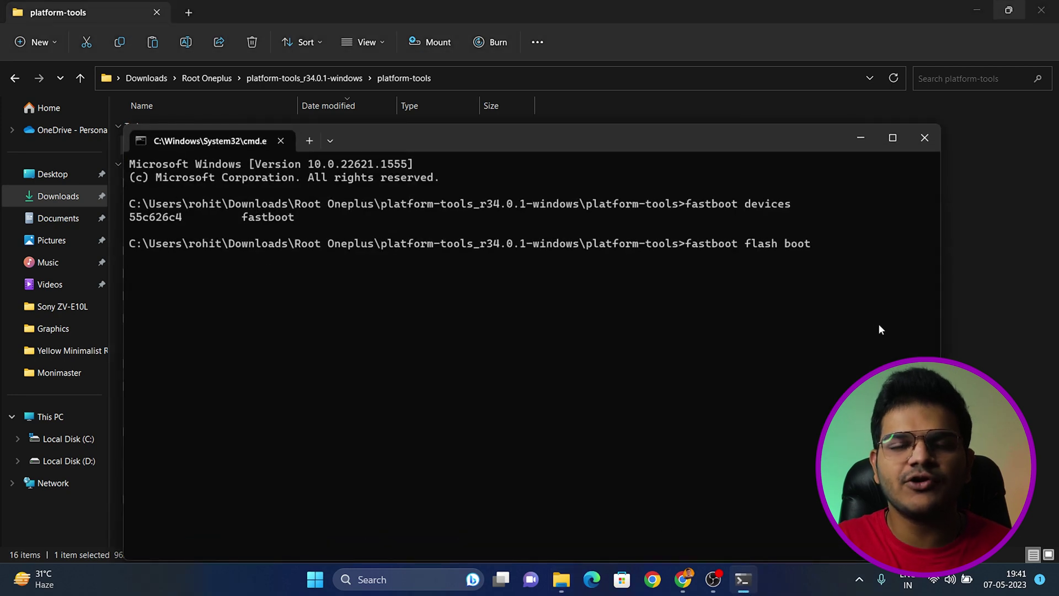
Flash magisk_patched-26100_6WWT8.img to the boot partition and grant Root Checker superuser access
key(ctrl+v)
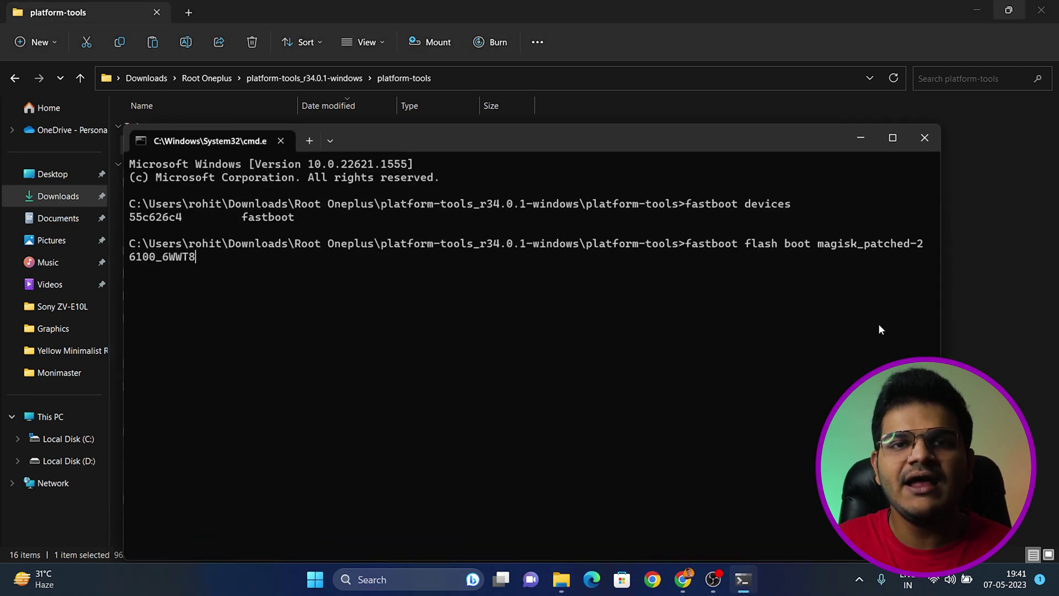
text(.img)
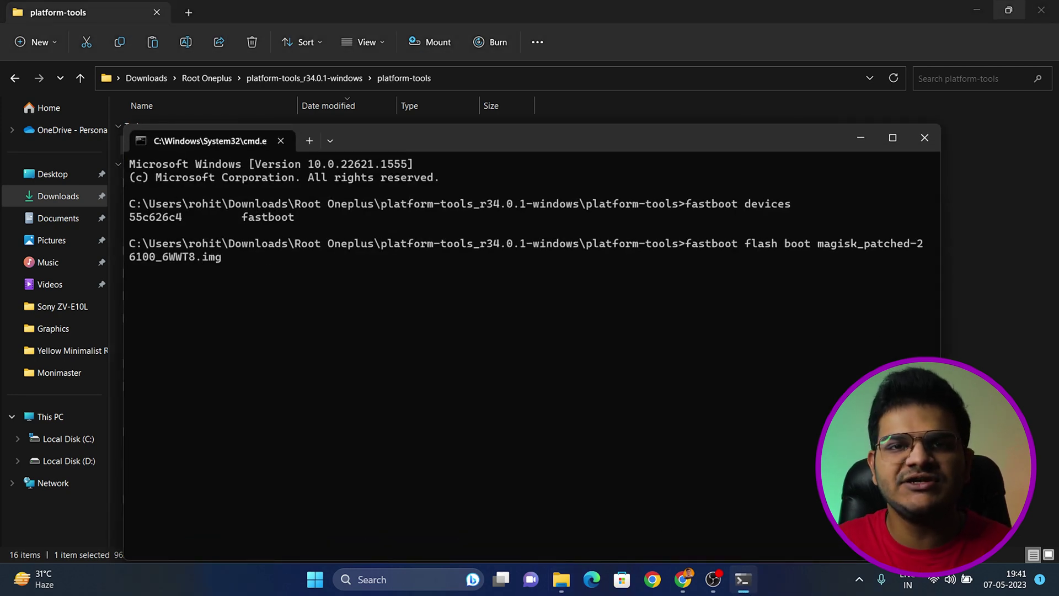
key(Return)
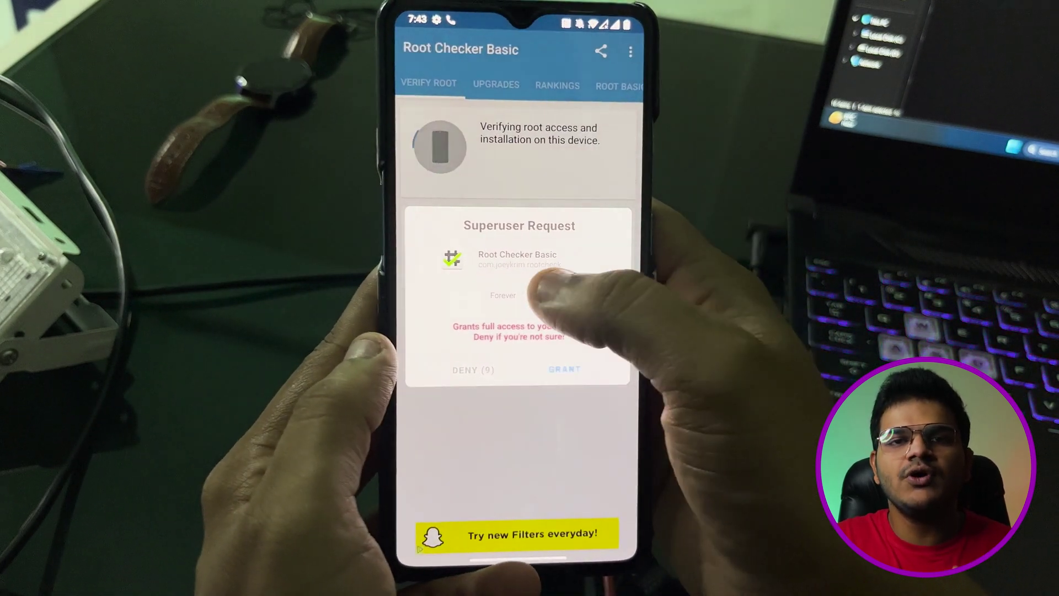
click(562, 367)
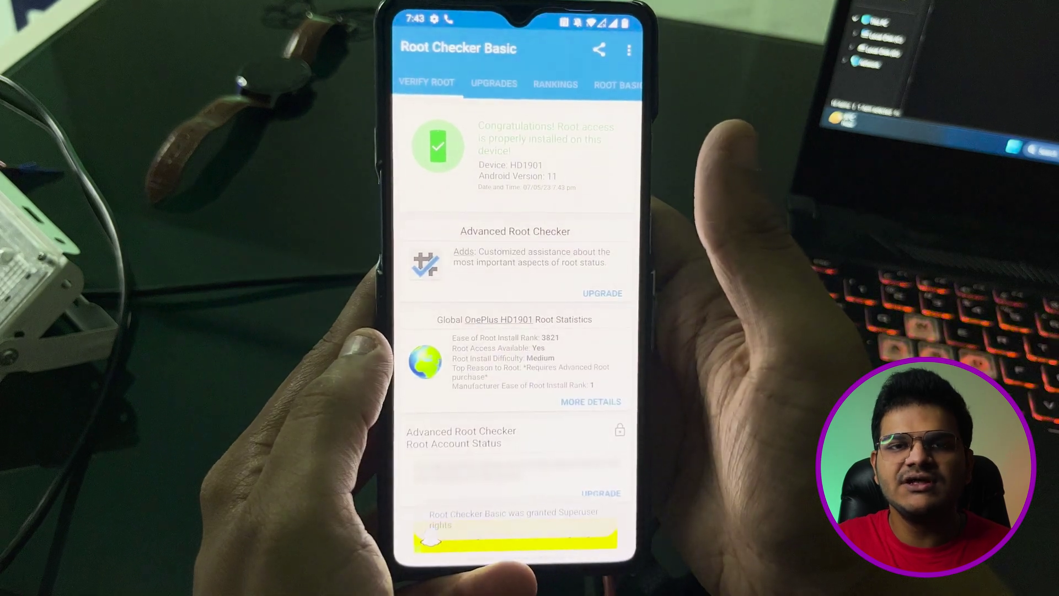